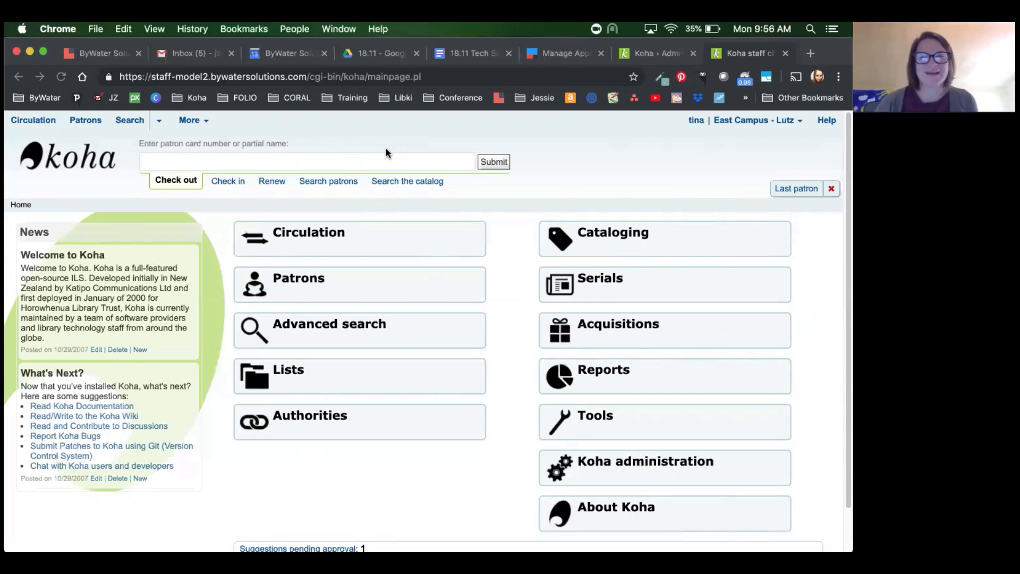
Open a blank new record in the advanced editor of the Cataloging module.
{"action": "left_click", "coordinate": [606, 236]}
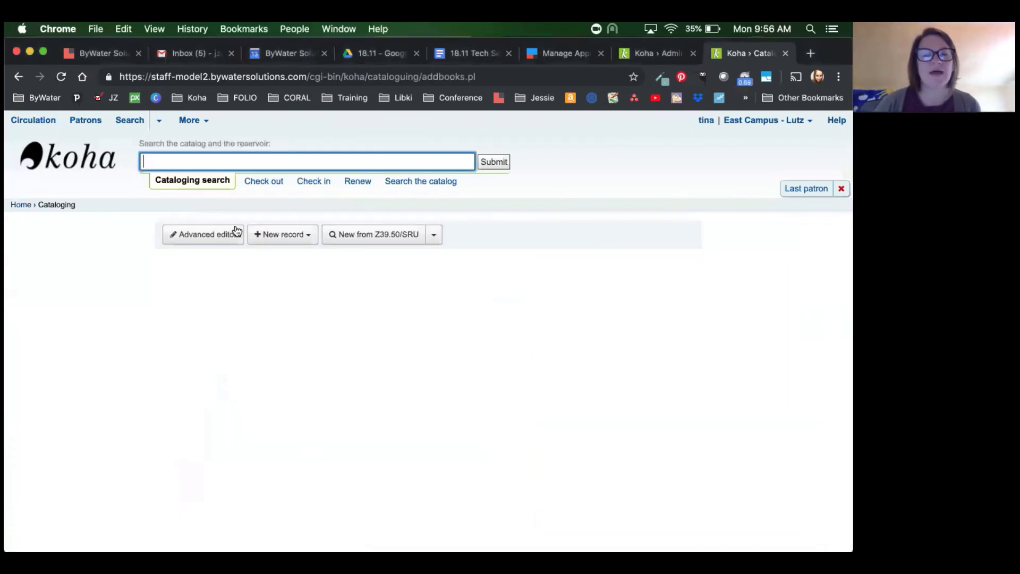
{"action": "left_click", "coordinate": [205, 235]}
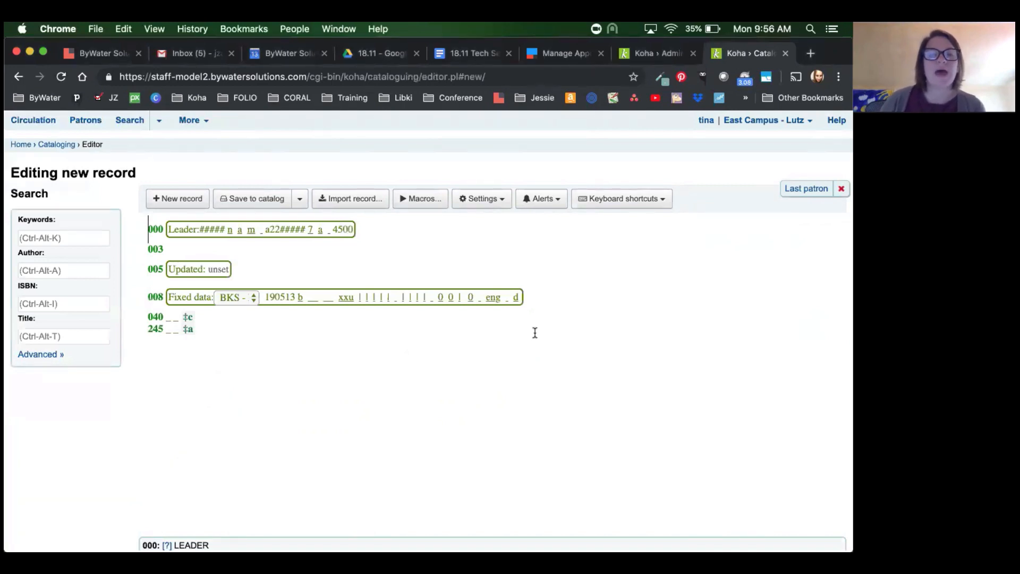
Display the authorized values of the CONTROL_NUM_SEQUENCE category in Koha administration.
{"action": "left_click", "coordinate": [653, 57]}
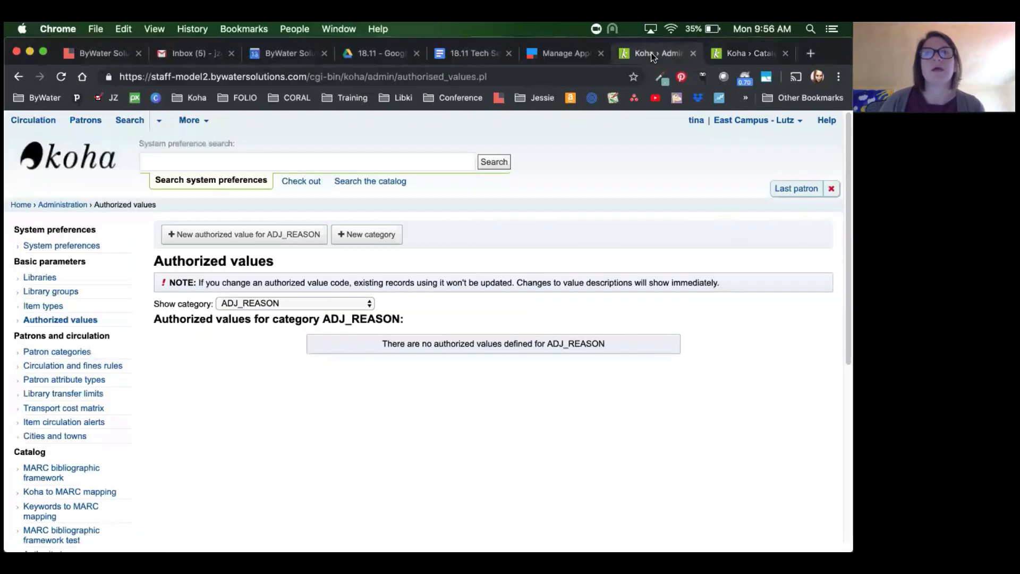
{"action": "left_click", "coordinate": [64, 206]}
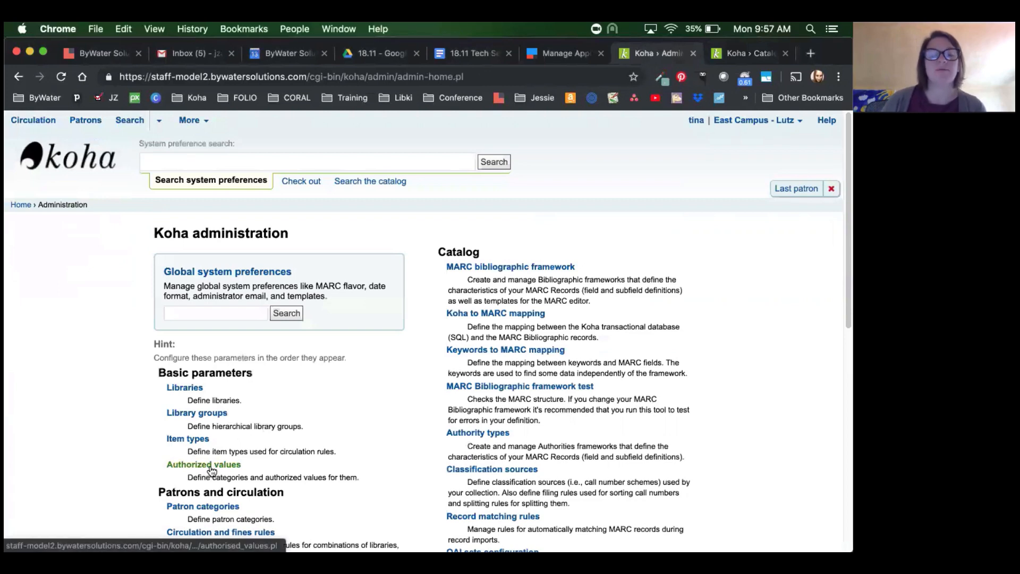
{"action": "left_click", "coordinate": [210, 469]}
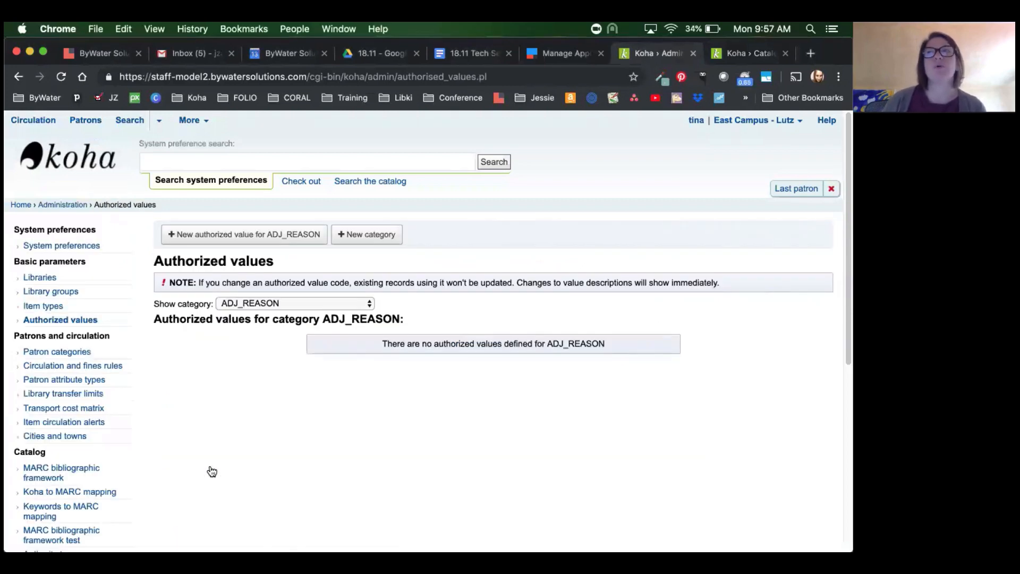
{"action": "left_click", "coordinate": [251, 304]}
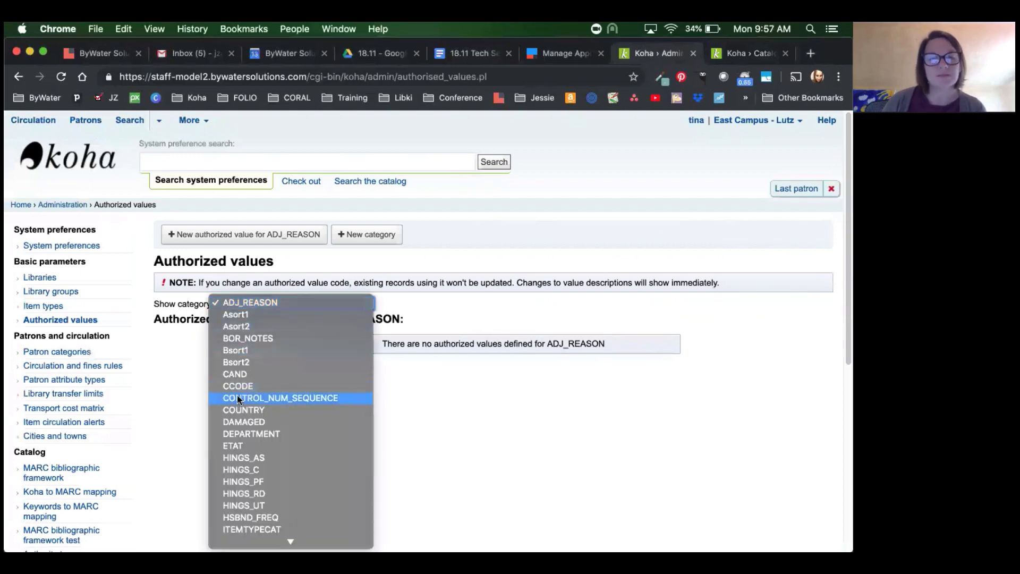
{"action": "left_click", "coordinate": [262, 399]}
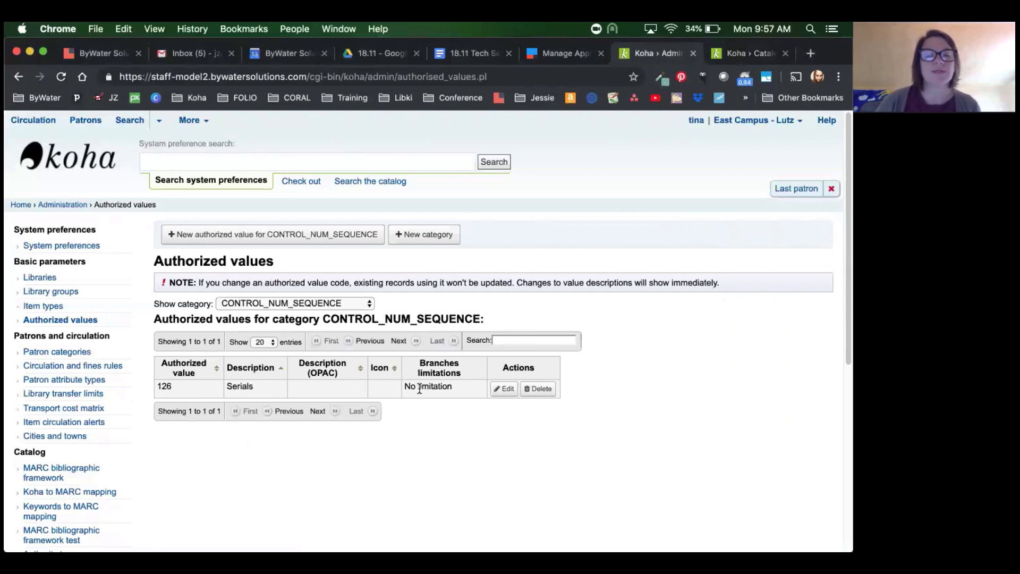
Add and save authorized value 500 with the description Equipment for all libraries in the CONTROL_NUM_SEQUENCE category.
{"action": "left_click", "coordinate": [289, 240]}
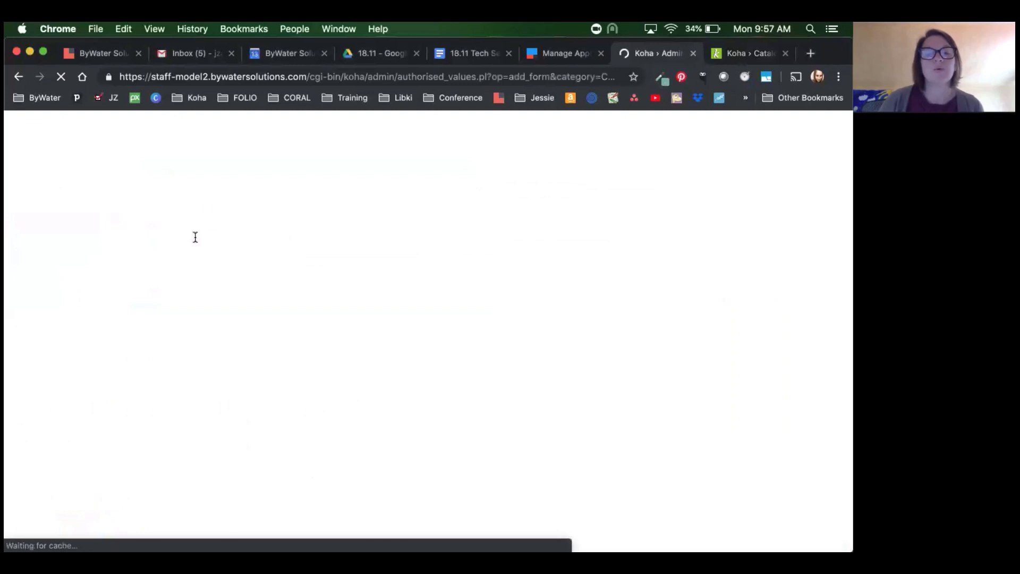
{"action": "left_click", "coordinate": [254, 272]}
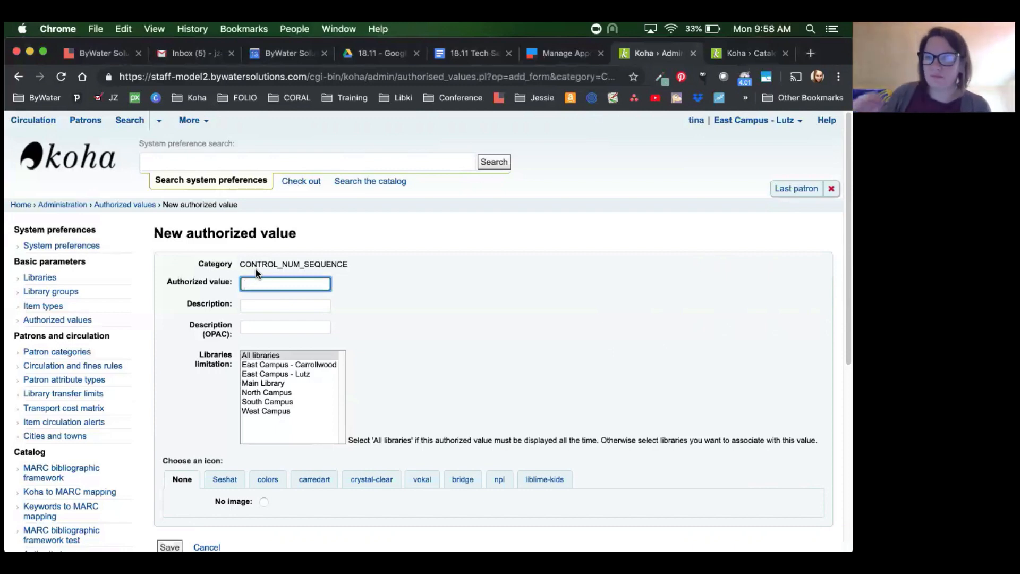
{"action": "type", "text": "500"}
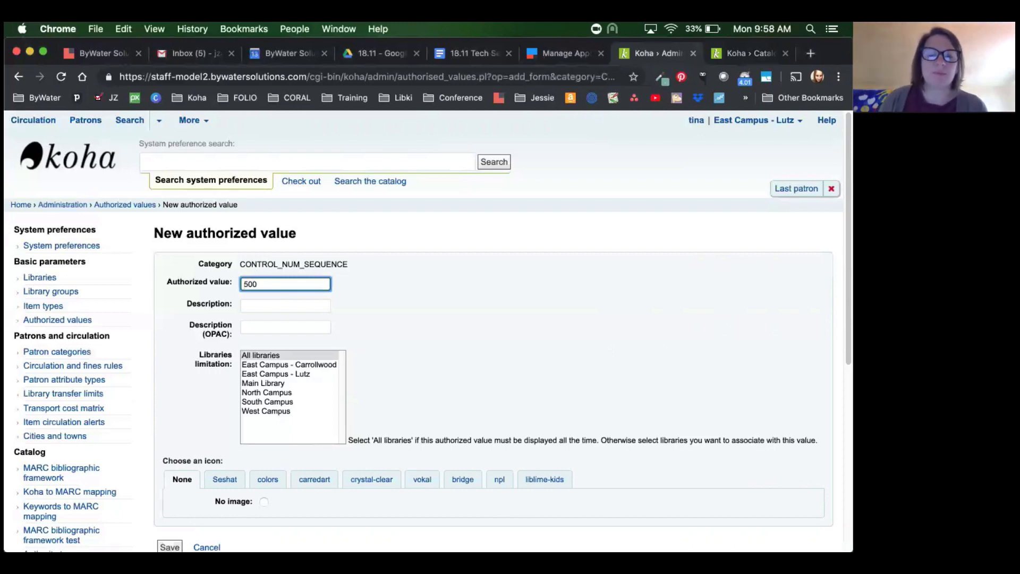
{"action": "key", "text": "Tab"}
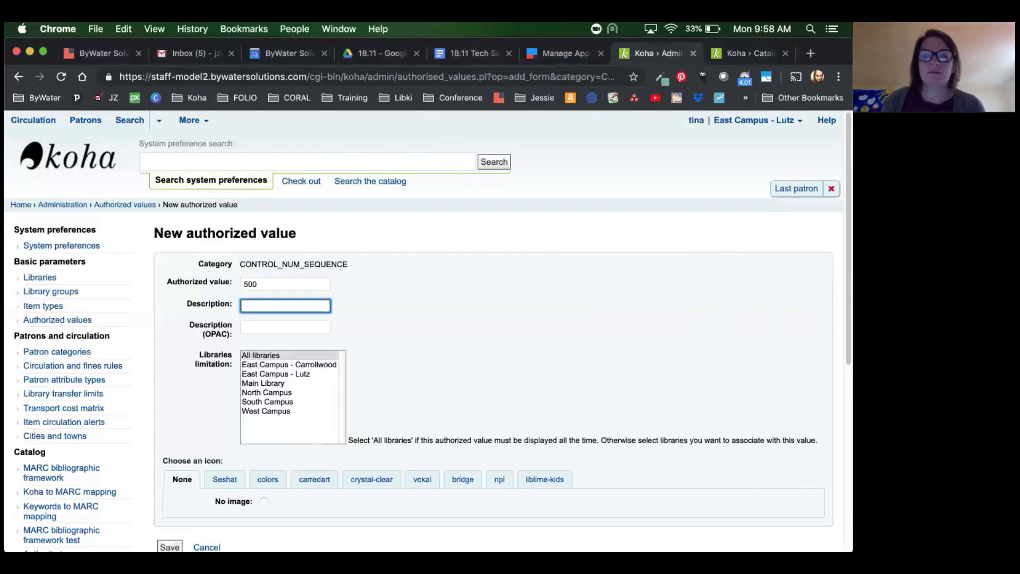
{"action": "type", "text": "Equipment"}
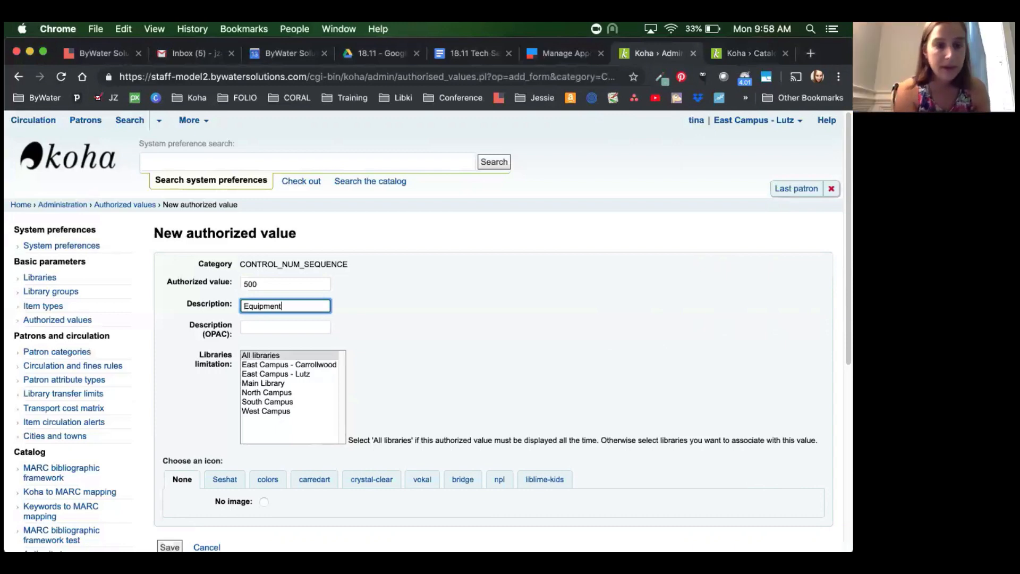
{"action": "scroll", "coordinate": [274, 458], "scroll_direction": "down", "scroll_amount": 2}
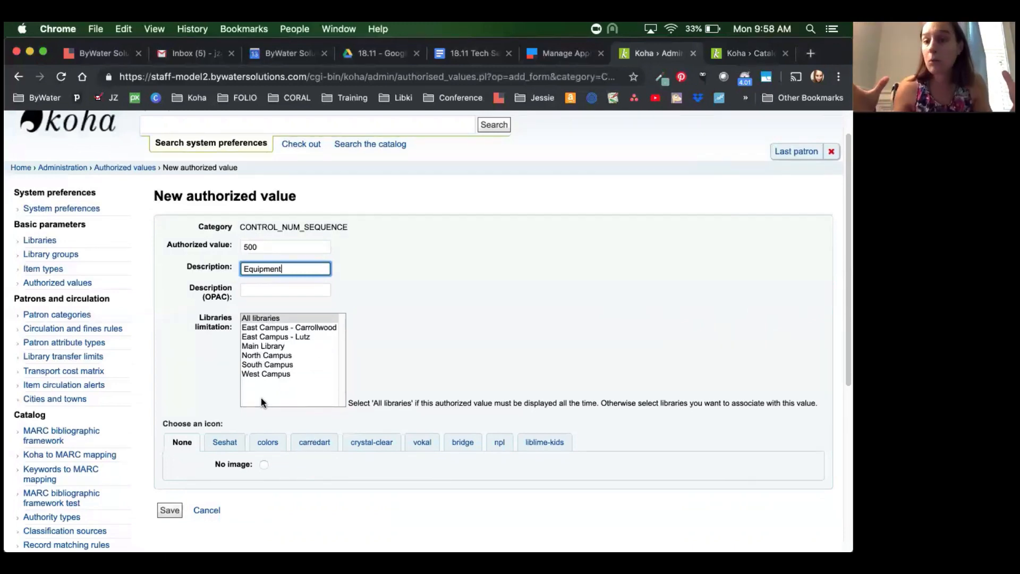
{"action": "left_click", "coordinate": [260, 318]}
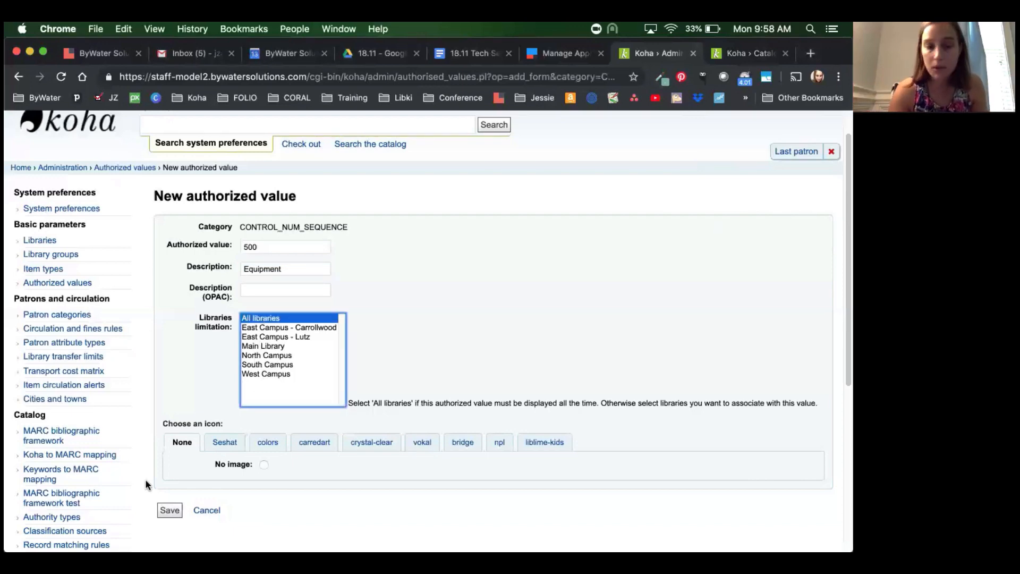
{"action": "left_click", "coordinate": [169, 511]}
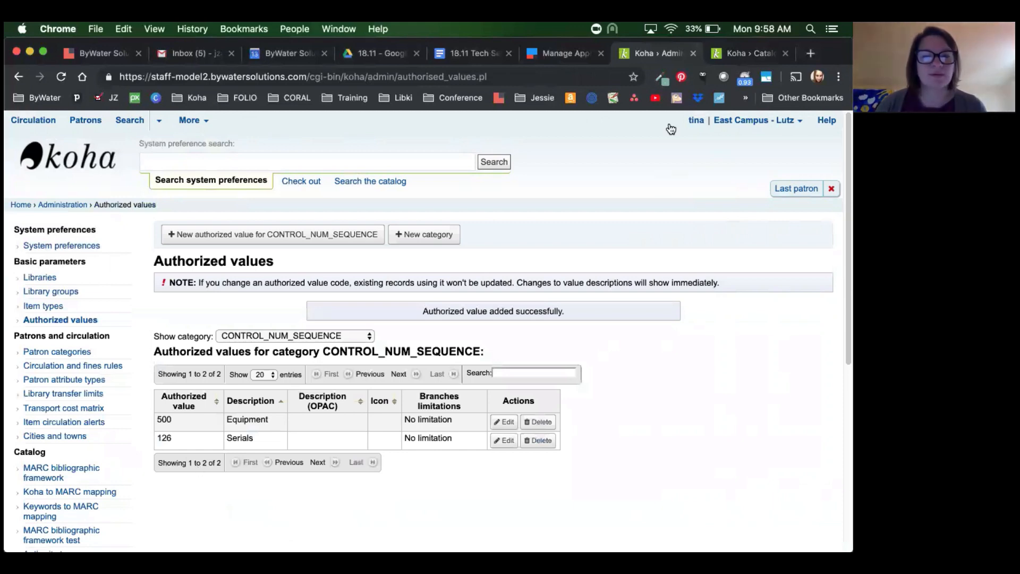
Check the EnableAdvancedCatalogingEditor preference and its options in the Interface section of the Cataloging system preferences.
{"action": "left_click", "coordinate": [201, 160]}
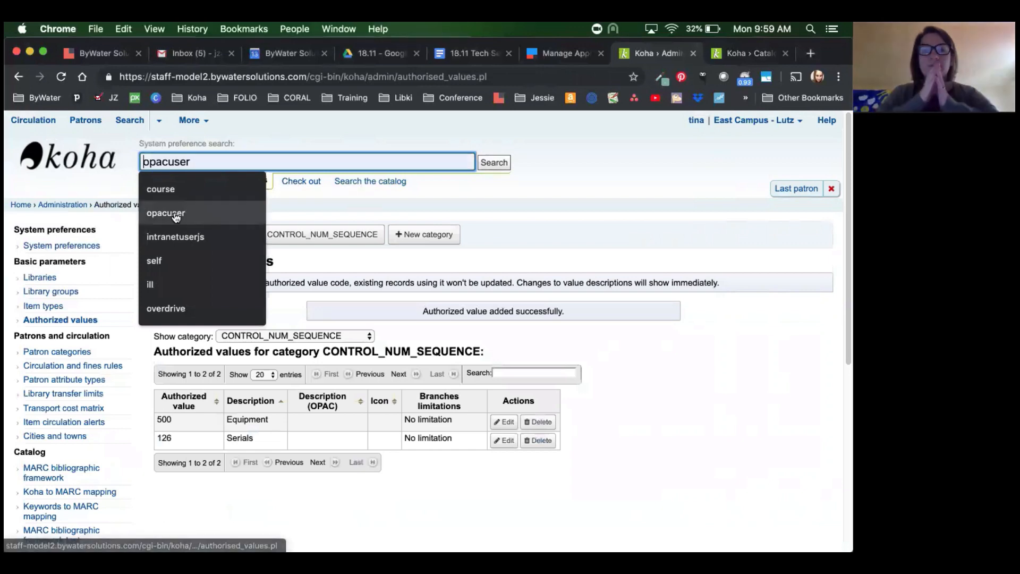
{"action": "left_click", "coordinate": [61, 246]}
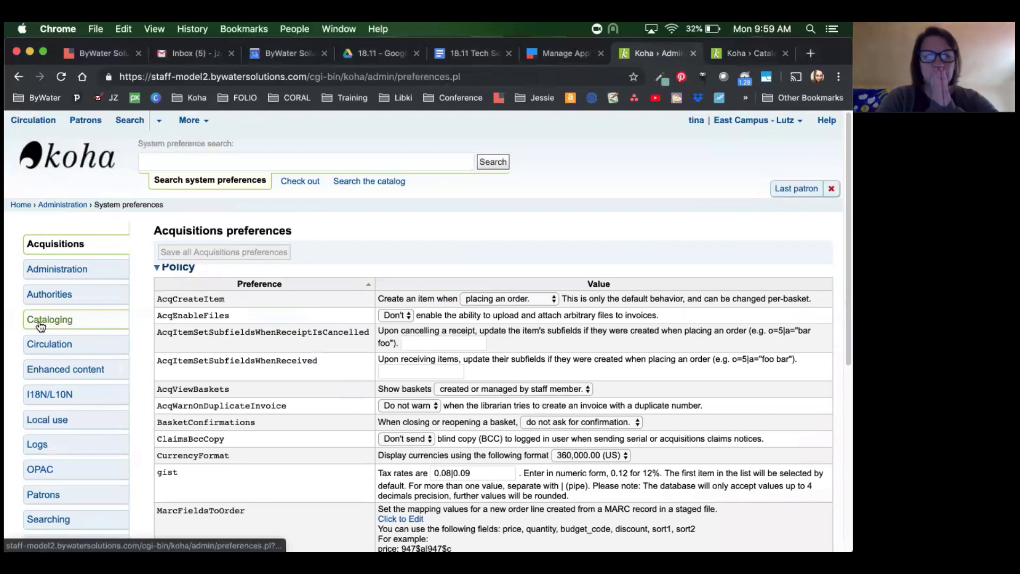
{"action": "left_click", "coordinate": [53, 319]}
{"action": "scroll", "coordinate": [276, 328], "scroll_direction": "down", "scroll_amount": 10}
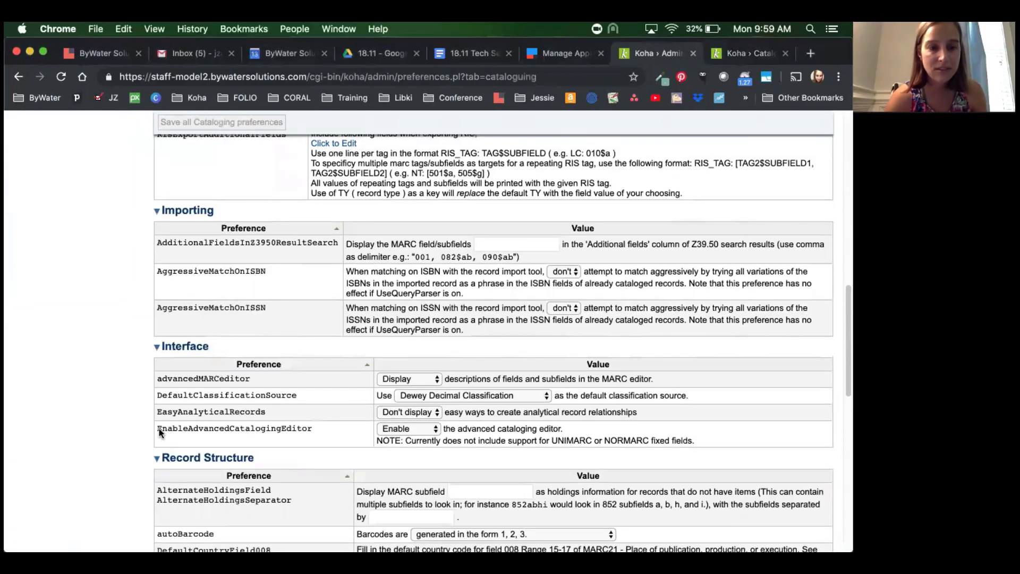
{"action": "left_click_drag", "start_coordinate": [158, 428], "coordinate": [314, 426]}
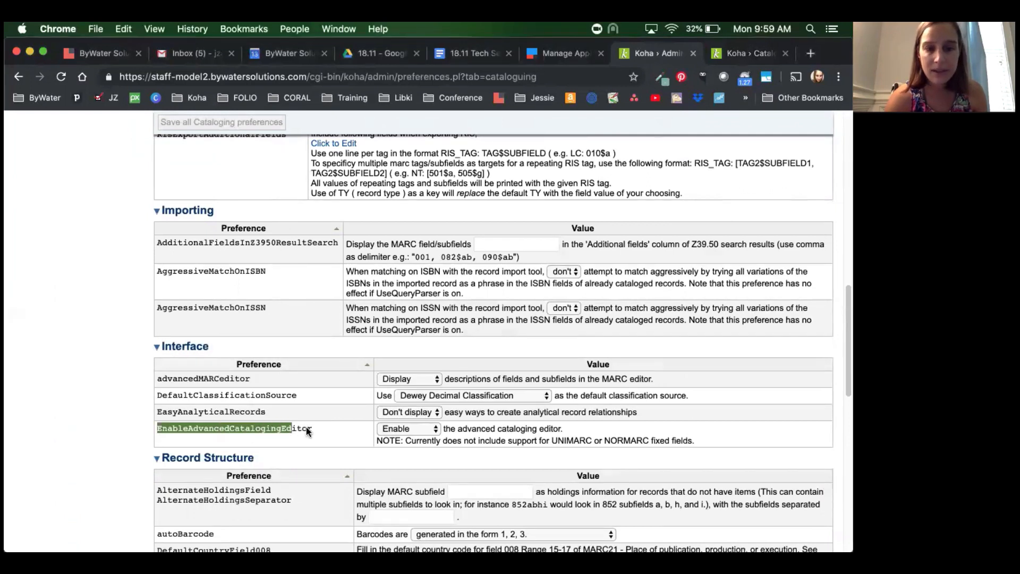
{"action": "left_click", "coordinate": [408, 429]}
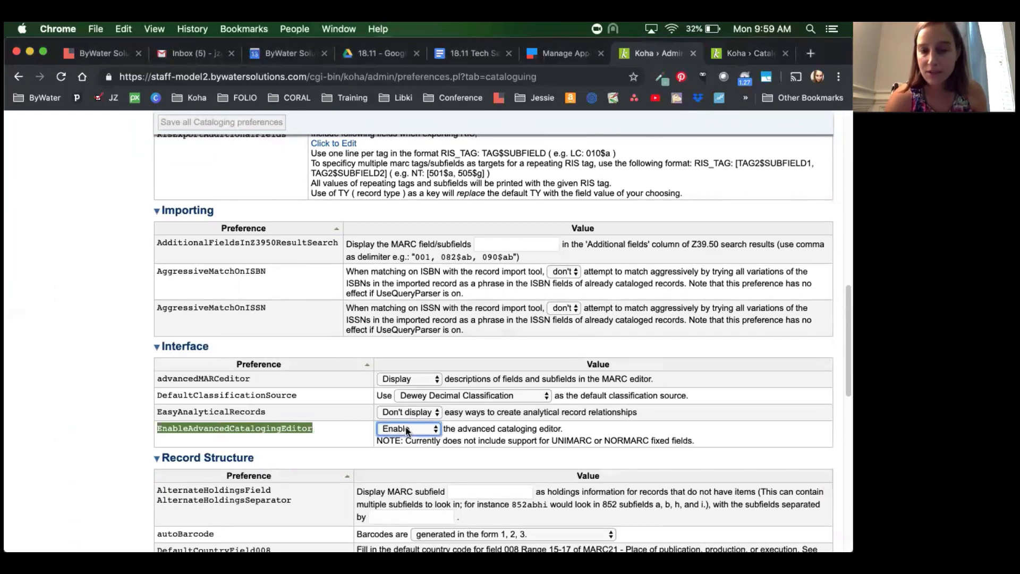
{"action": "left_click", "coordinate": [406, 429]}
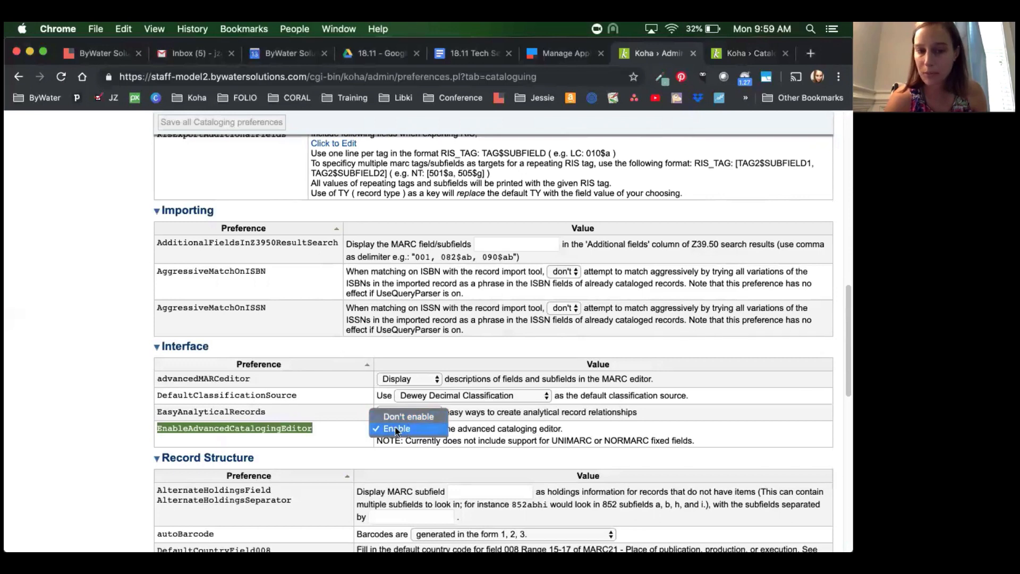
{"action": "left_click", "coordinate": [345, 438]}
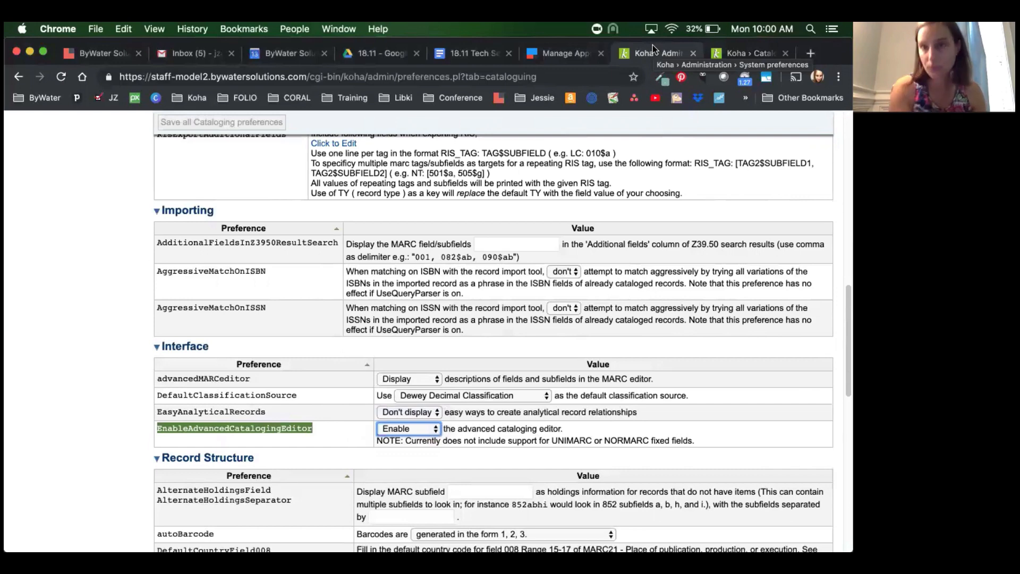
Return to the Cataloging module and start a new record in the advanced editor.
{"action": "left_click", "coordinate": [741, 52]}
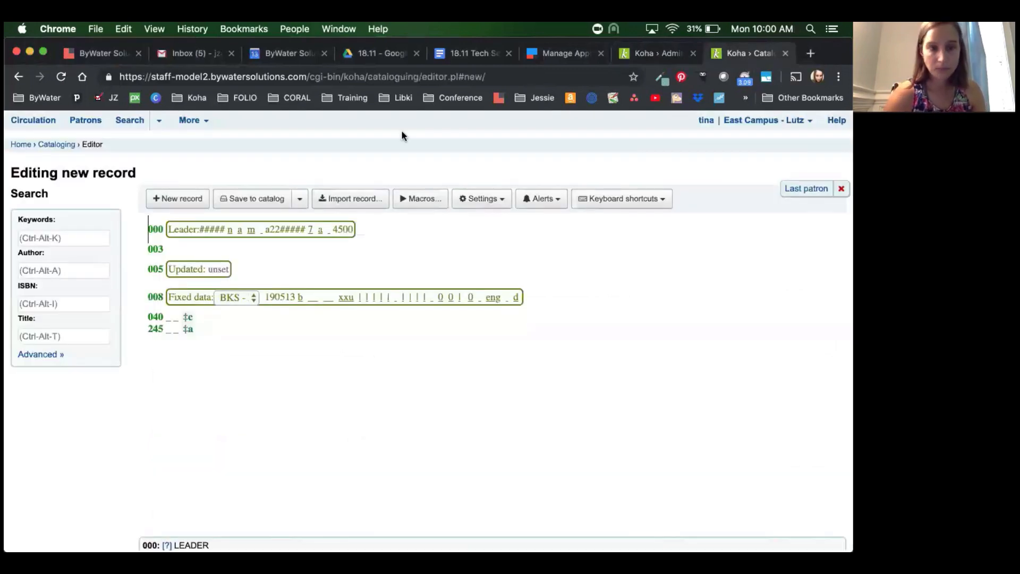
{"action": "left_click", "coordinate": [69, 149]}
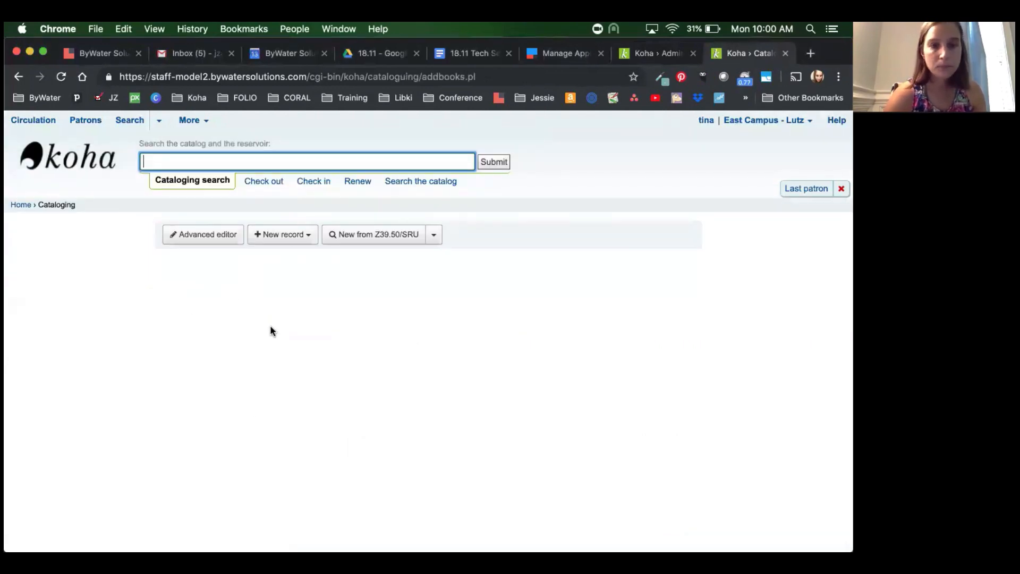
{"action": "left_click", "coordinate": [198, 237]}
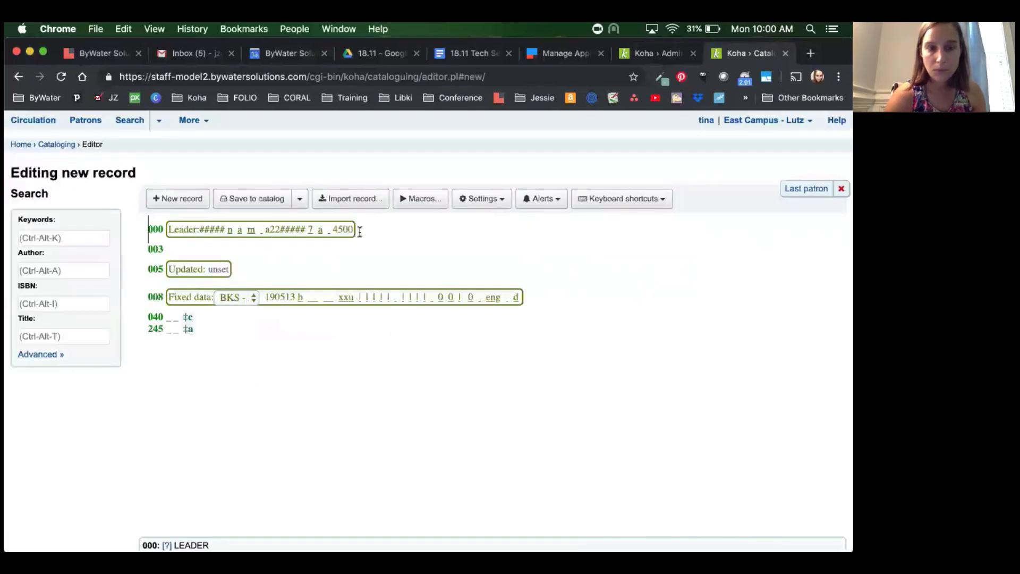
Insert a 001 control number field below the 000 leader and activate its control number widget.
{"action": "left_click", "coordinate": [360, 232]}
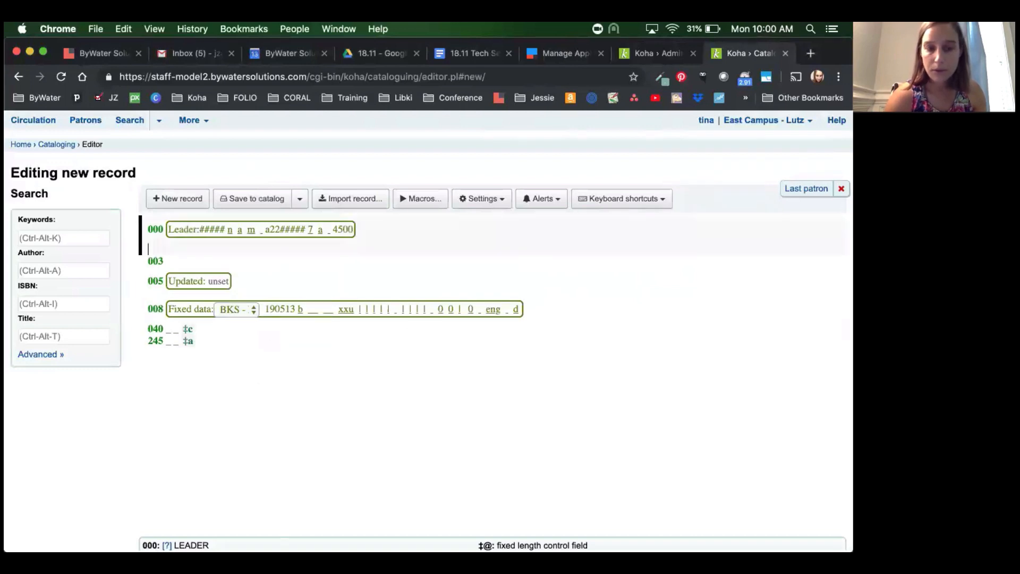
{"action": "key", "text": "Return"}
{"action": "type", "text": "001"}
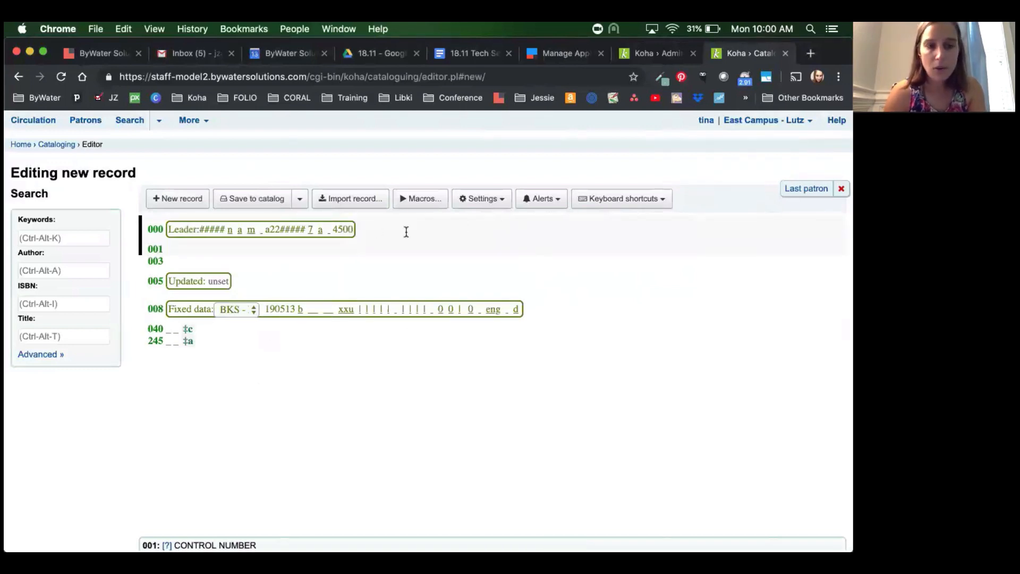
{"action": "left_click", "coordinate": [377, 231]}
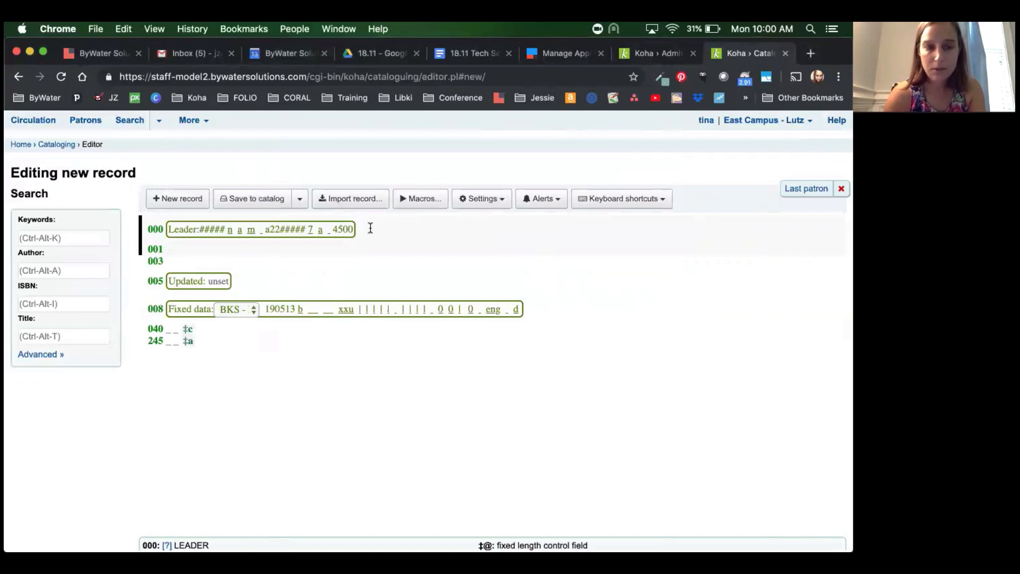
{"action": "left_click", "coordinate": [182, 252]}
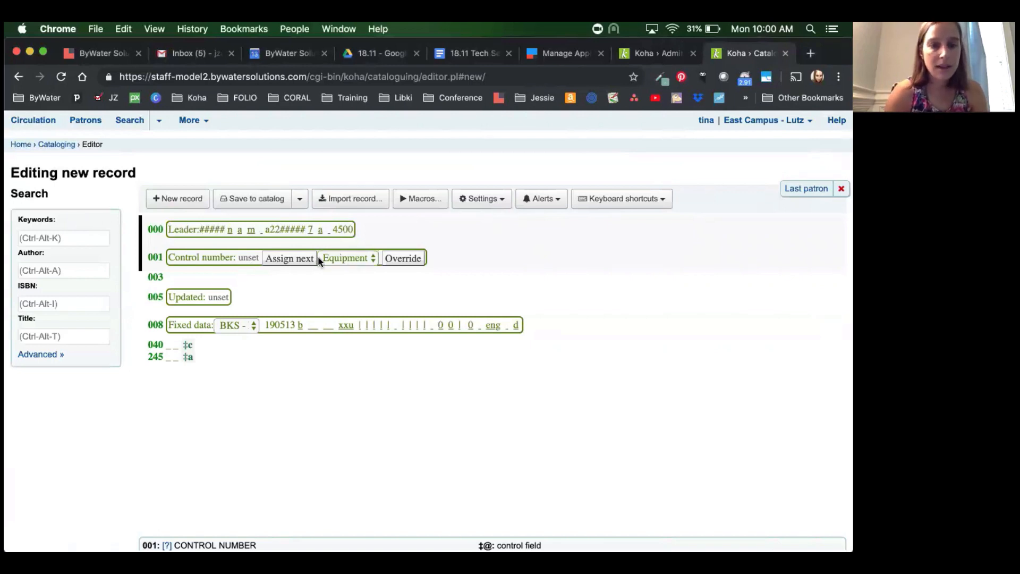
Assign the next Equipment control number to field 001, and replace it with the next number of the Serials sequence.
{"action": "left_click", "coordinate": [292, 258]}
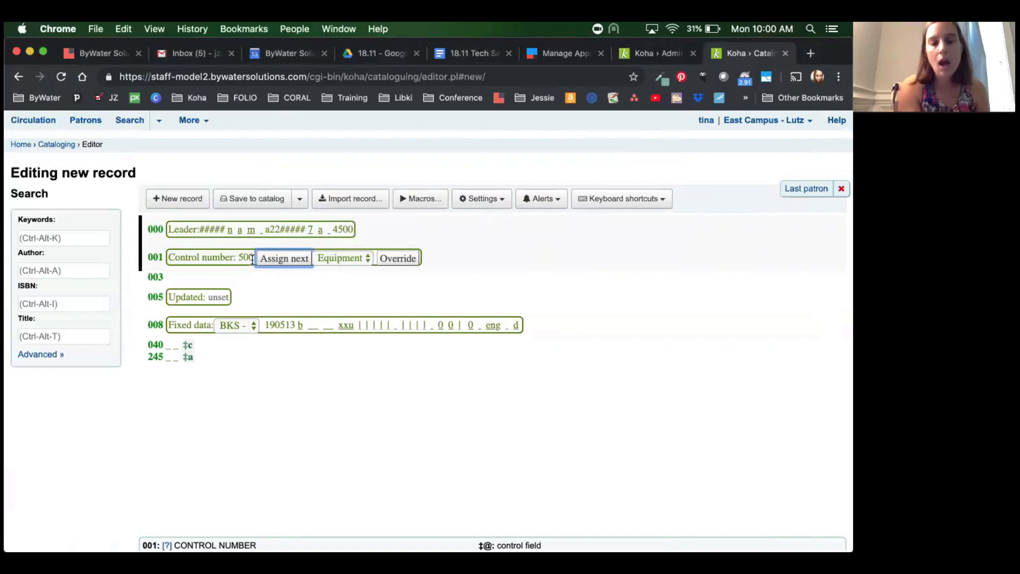
{"action": "left_click", "coordinate": [330, 258]}
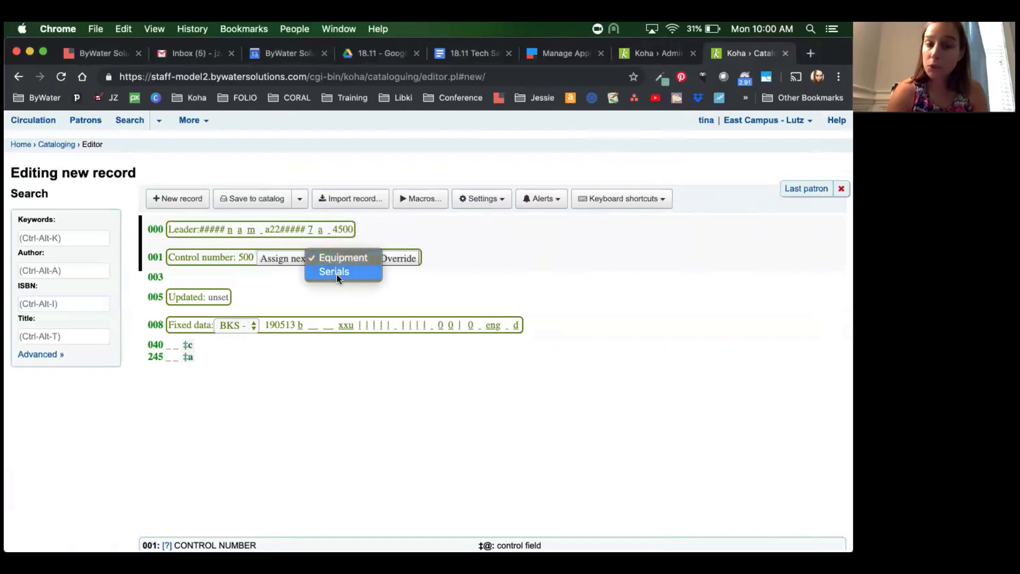
{"action": "left_click", "coordinate": [348, 272]}
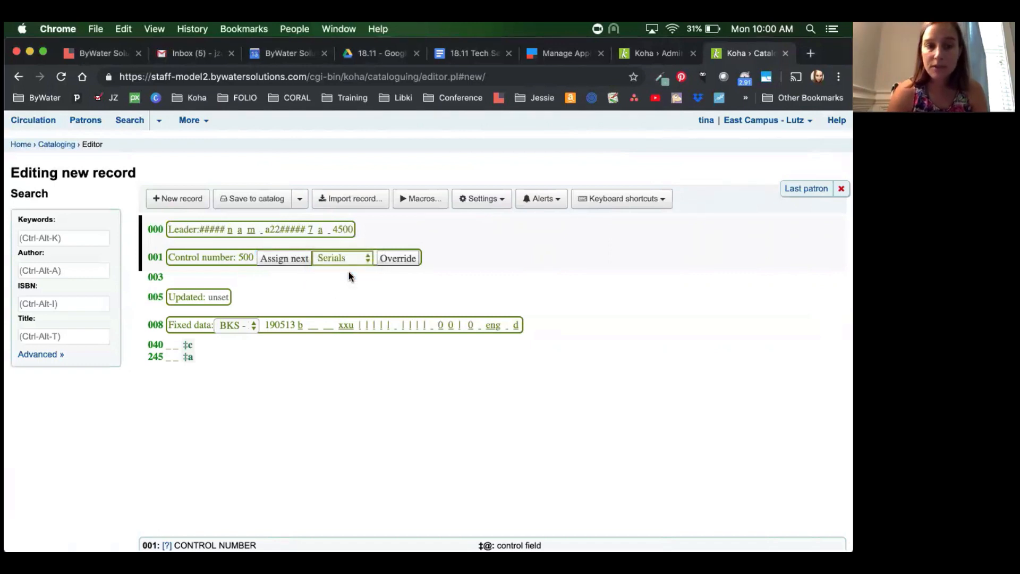
{"action": "left_click", "coordinate": [279, 260]}
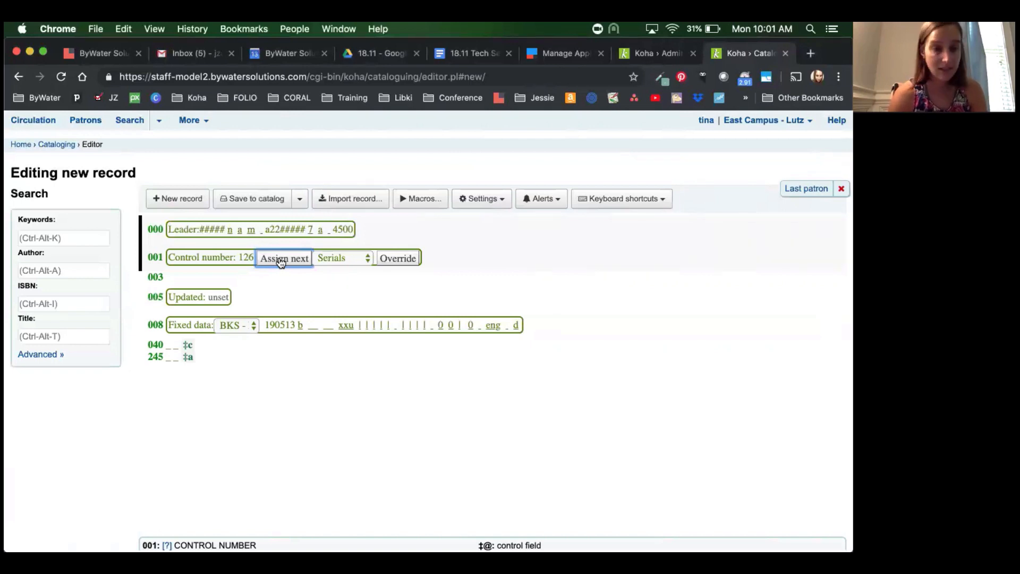
Override the 001 control number with the manually entered value 345.
{"action": "left_click", "coordinate": [399, 265]}
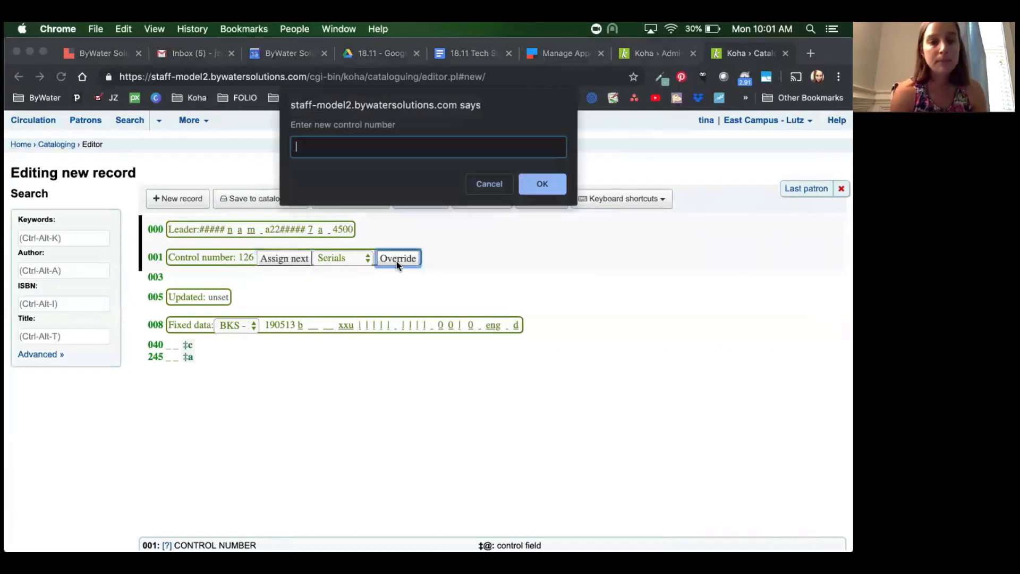
{"action": "type", "text": "345"}
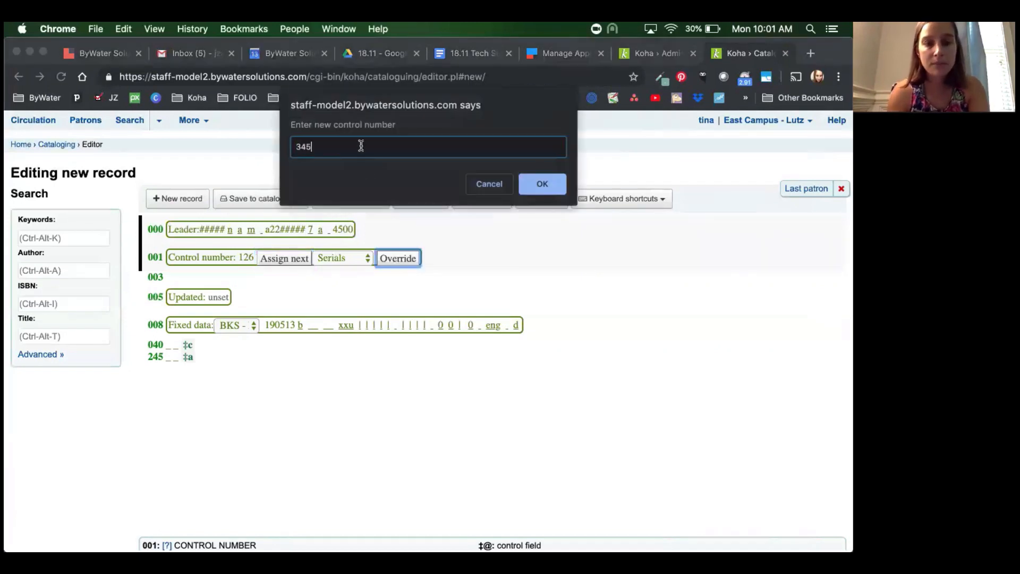
{"action": "left_click", "coordinate": [542, 184]}
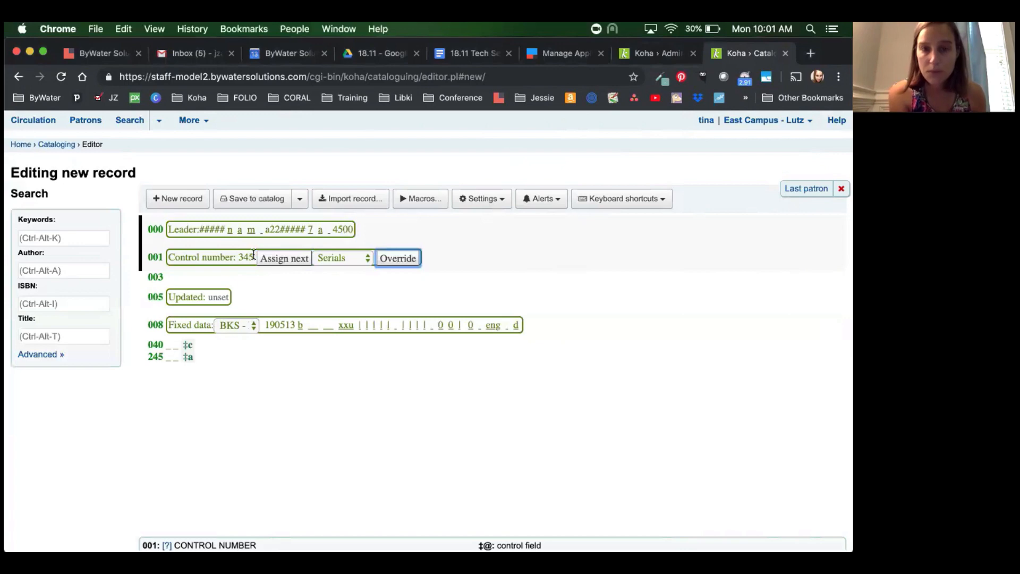
Switch the new record from the advanced editor to the basic editor, discarding the unsaved changes.
{"action": "left_click", "coordinate": [486, 200]}
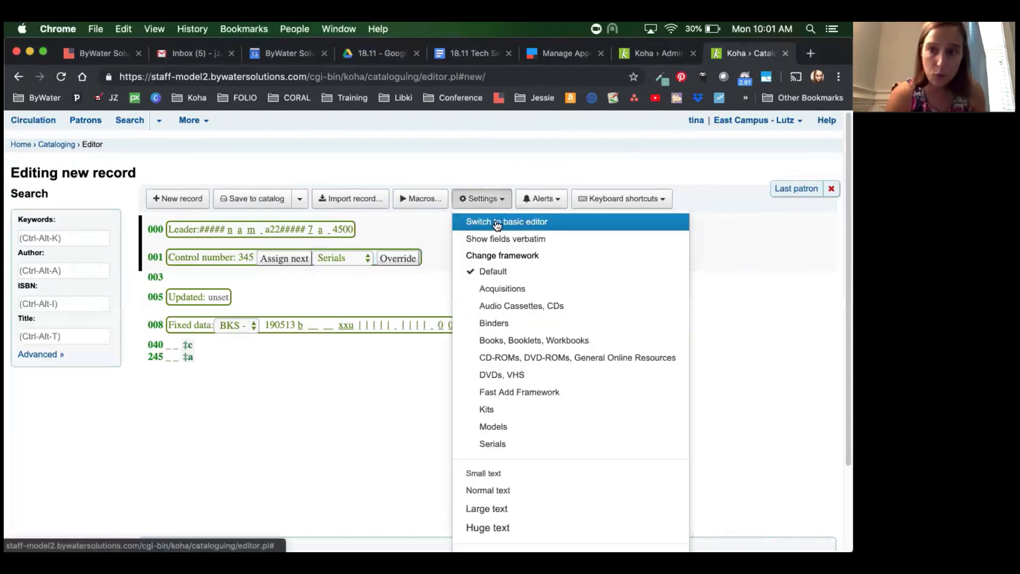
{"action": "left_click", "coordinate": [497, 224]}
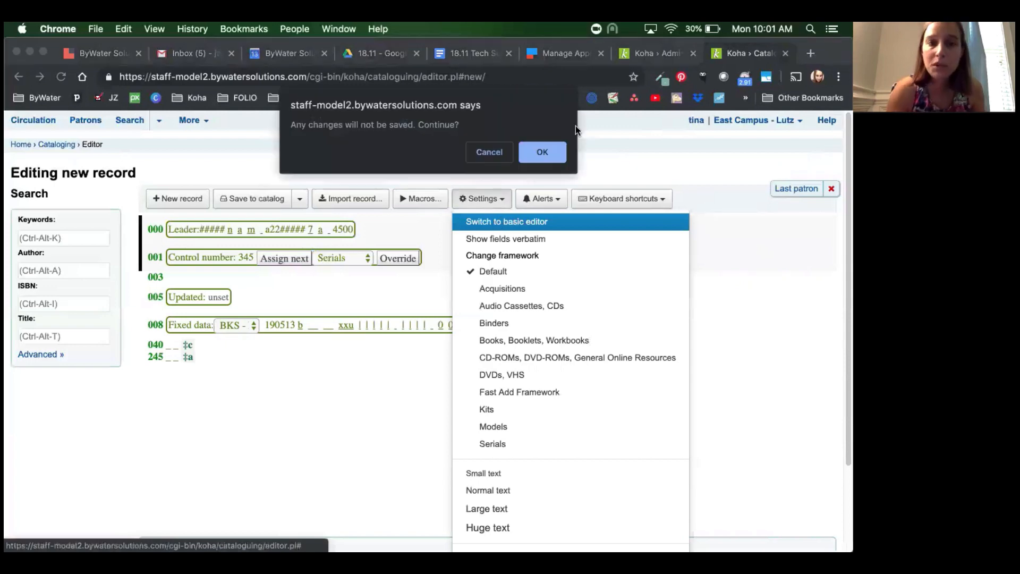
{"action": "left_click", "coordinate": [543, 146]}
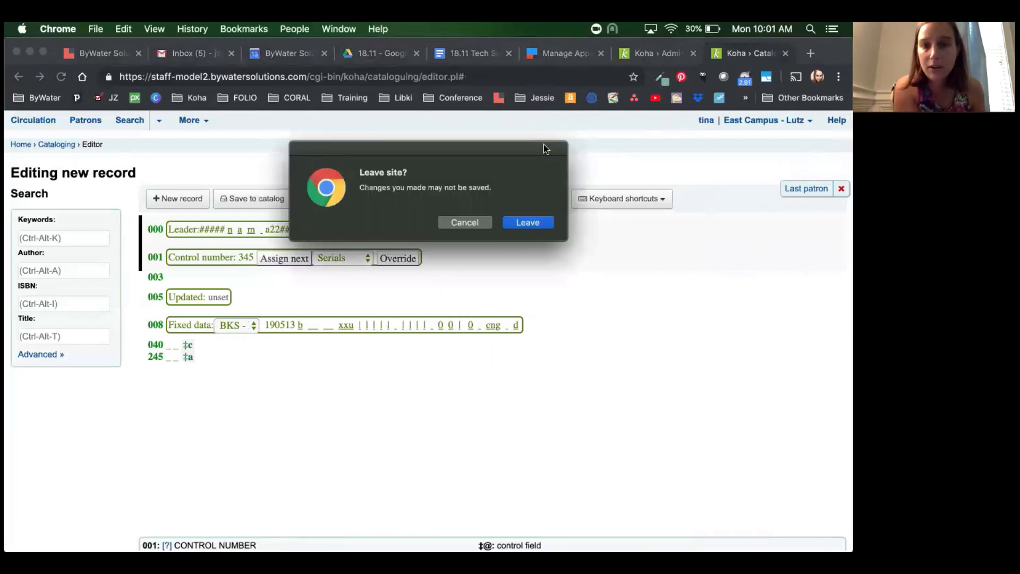
{"action": "left_click", "coordinate": [527, 222]}
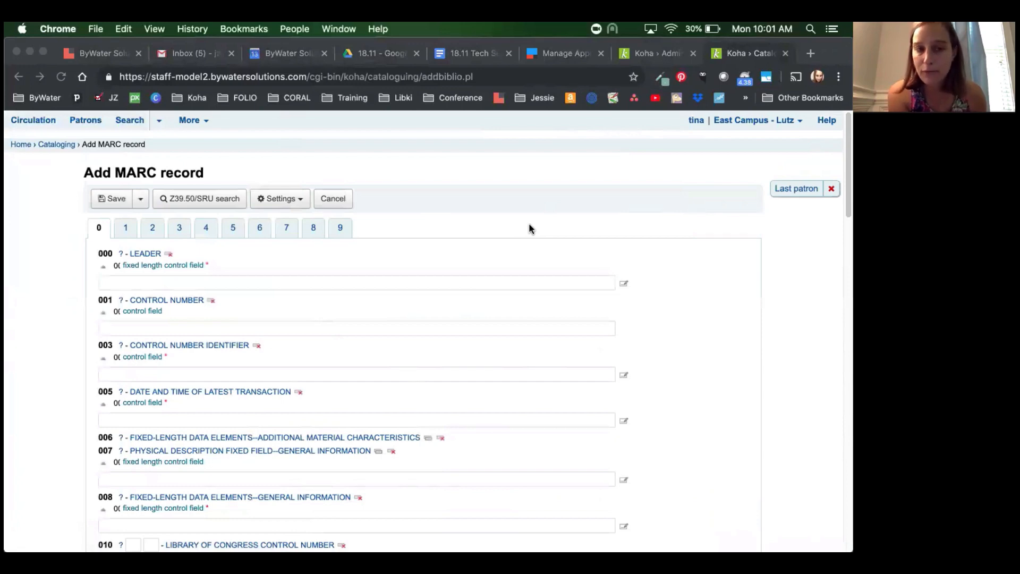
Switch from the basic Add MARC record form back to the advanced editor, accepting the loss of unsaved changes.
{"action": "left_click", "coordinate": [289, 193]}
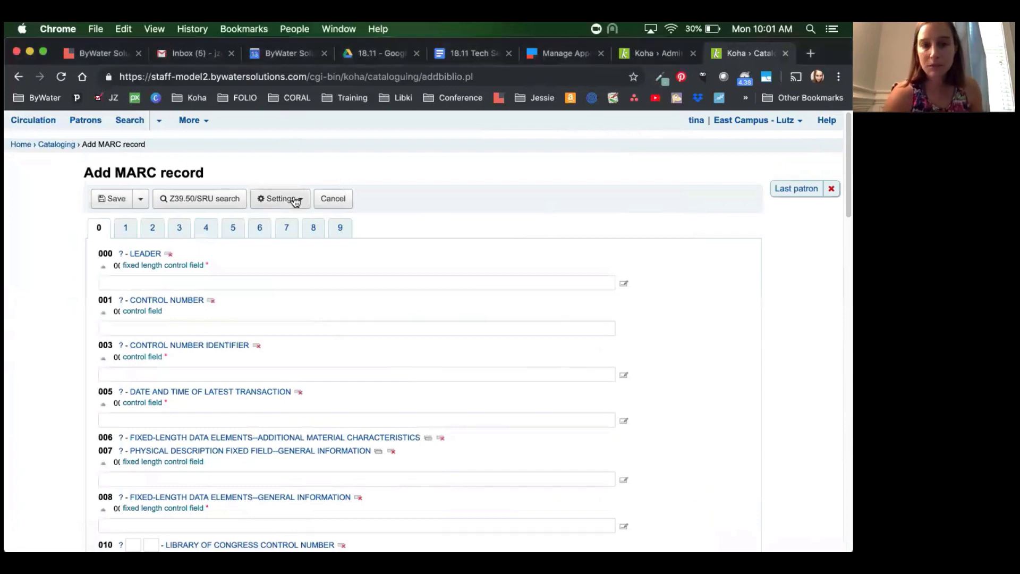
{"action": "left_click", "coordinate": [300, 201]}
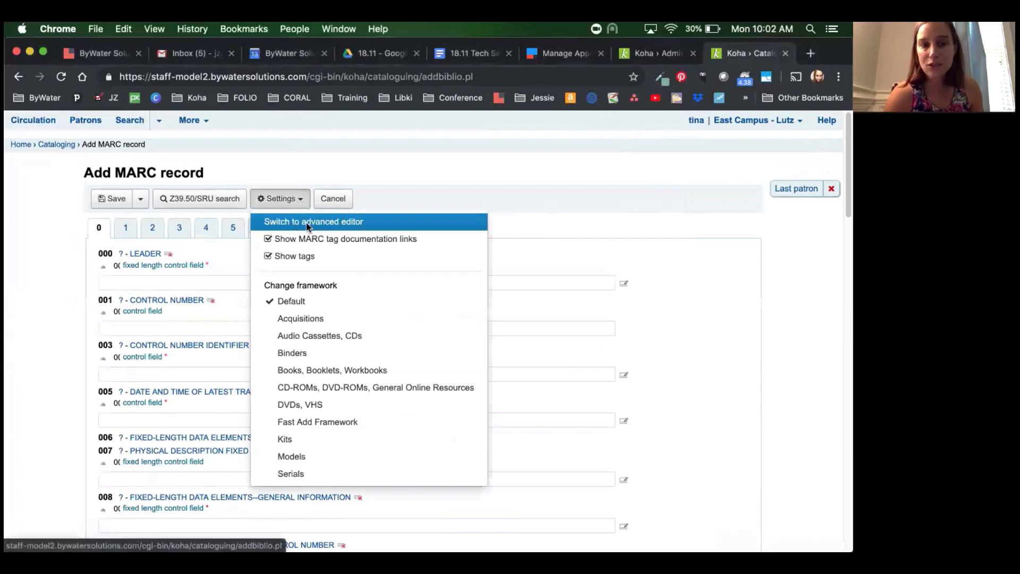
{"action": "left_click", "coordinate": [306, 222]}
{"action": "left_click", "coordinate": [546, 152]}
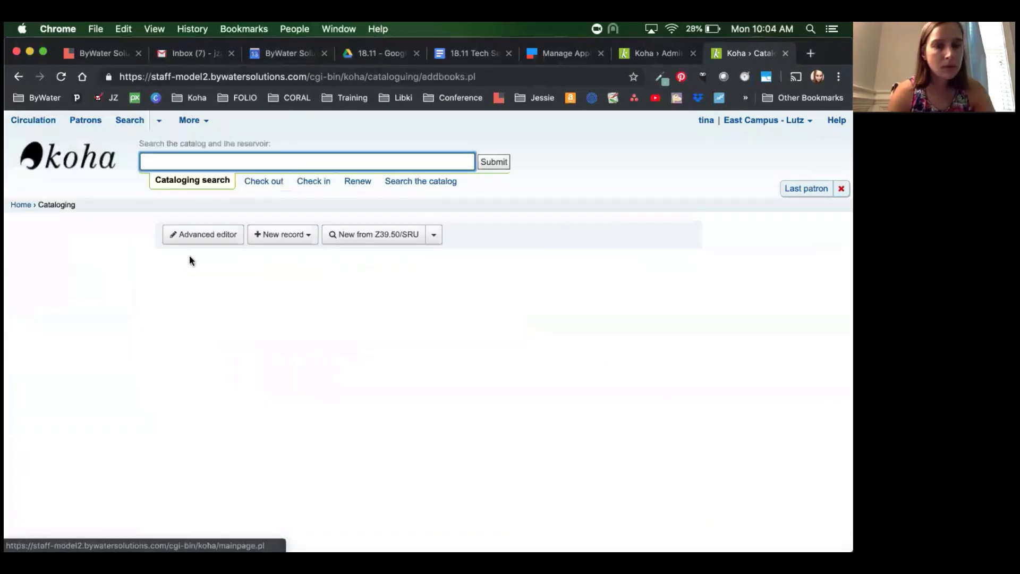
Start a new record in the advanced editor and insert a 001 control number field with its widget below the 000 leader.
{"action": "left_click", "coordinate": [204, 236]}
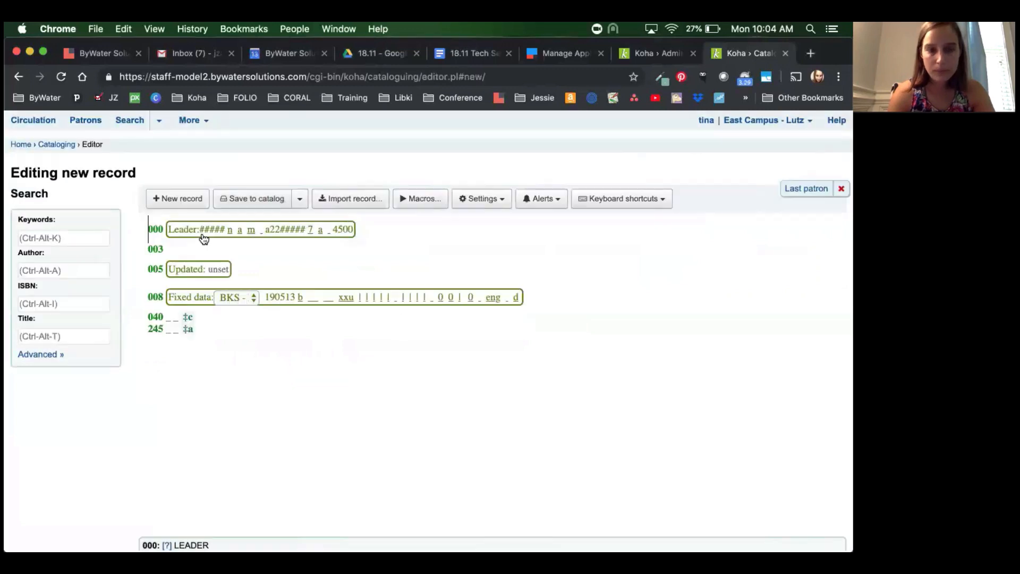
{"action": "left_click", "coordinate": [370, 227]}
{"action": "key", "text": "Return"}
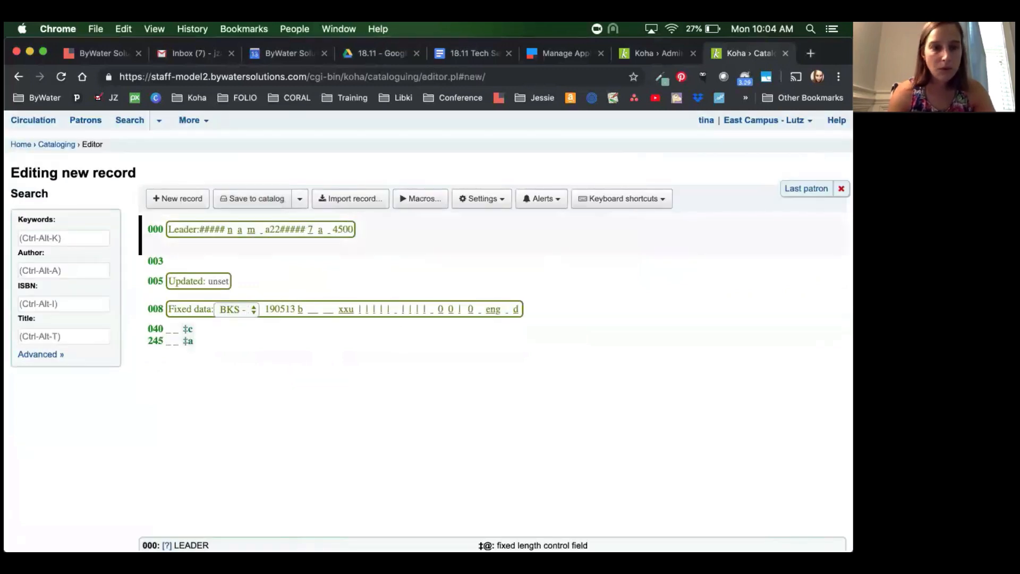
{"action": "type", "text": "001"}
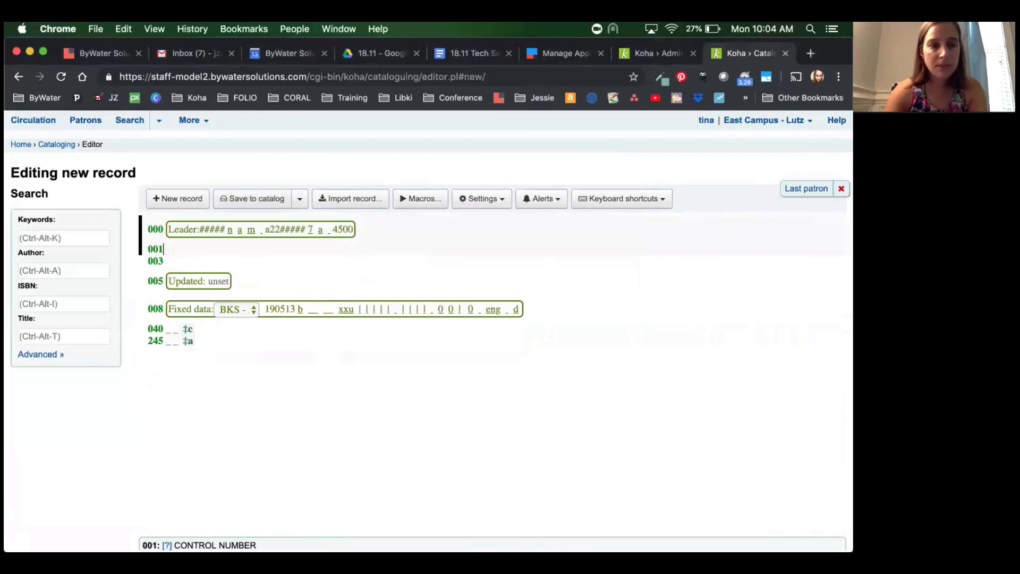
{"action": "key", "text": "space"}
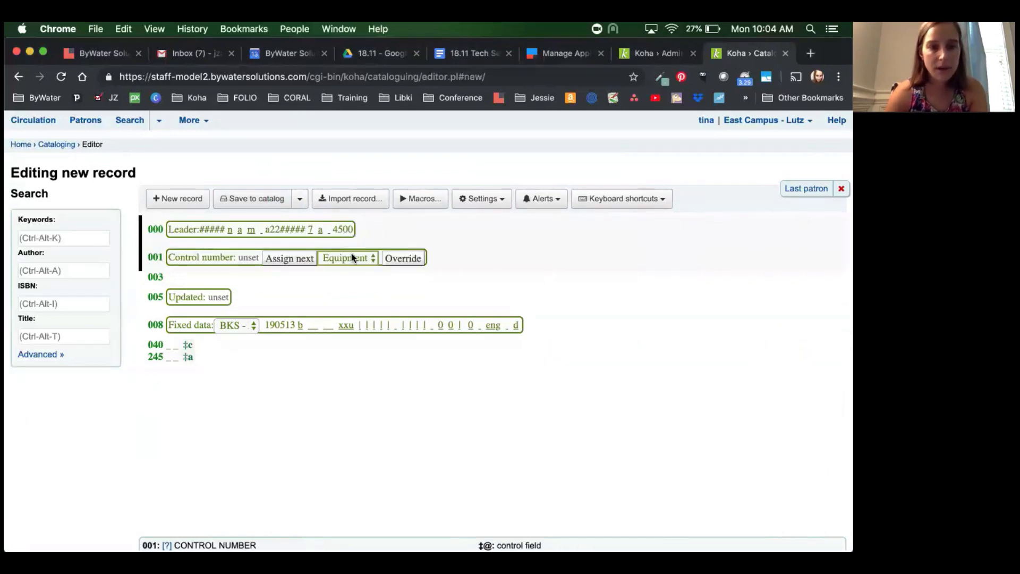
Assign the next Equipment control number to field 001 and enter 002 in field 003.
{"action": "left_click", "coordinate": [290, 260]}
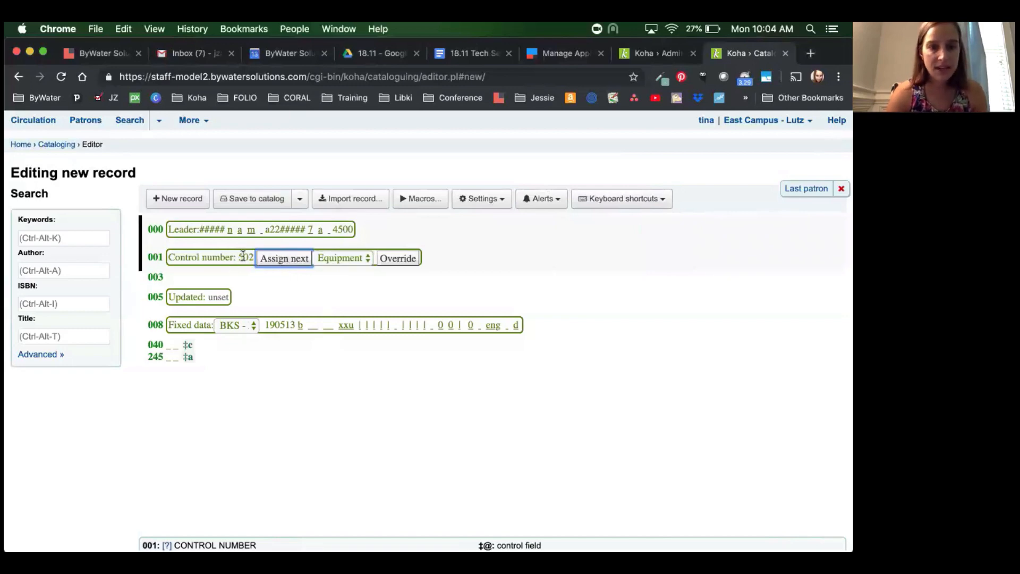
{"action": "left_click", "coordinate": [181, 273]}
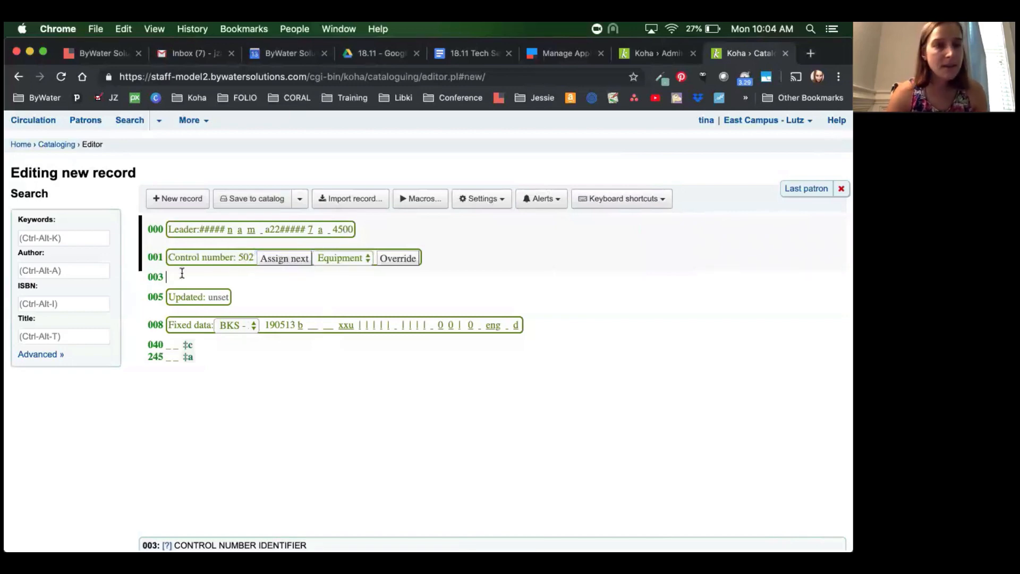
{"action": "type", "text": "002"}
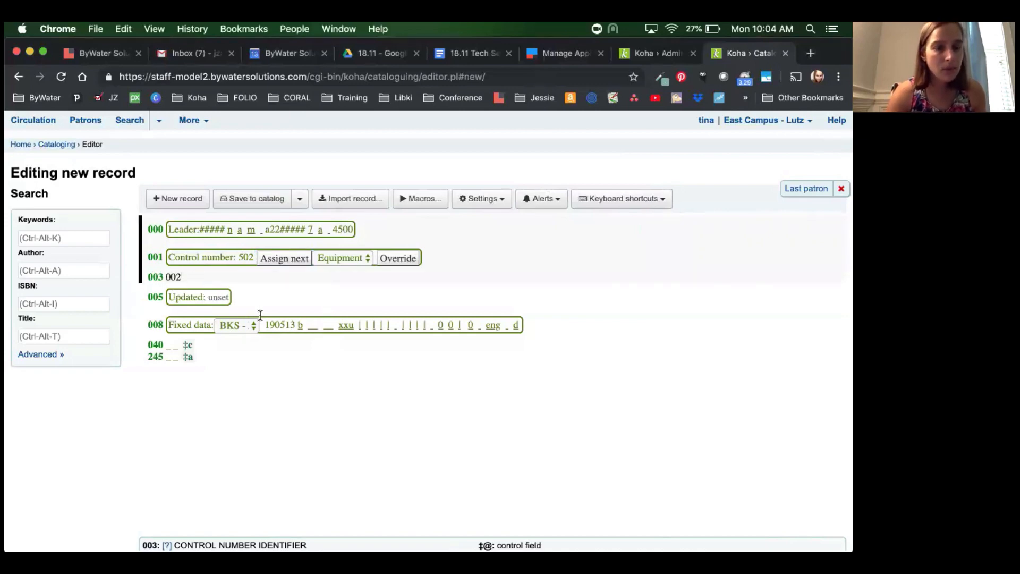
Enter BWS as the transcribing agency in 040 ‡c and a 245 ‡a title starting "Video Time for" followed by two first names.
{"action": "left_click", "coordinate": [211, 349]}
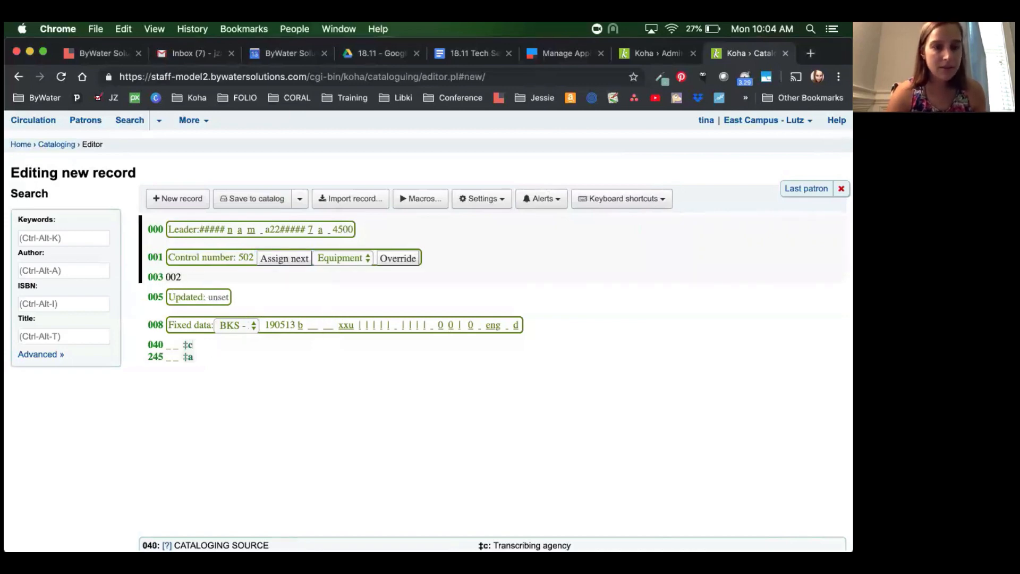
{"action": "type", "text": "BWS"}
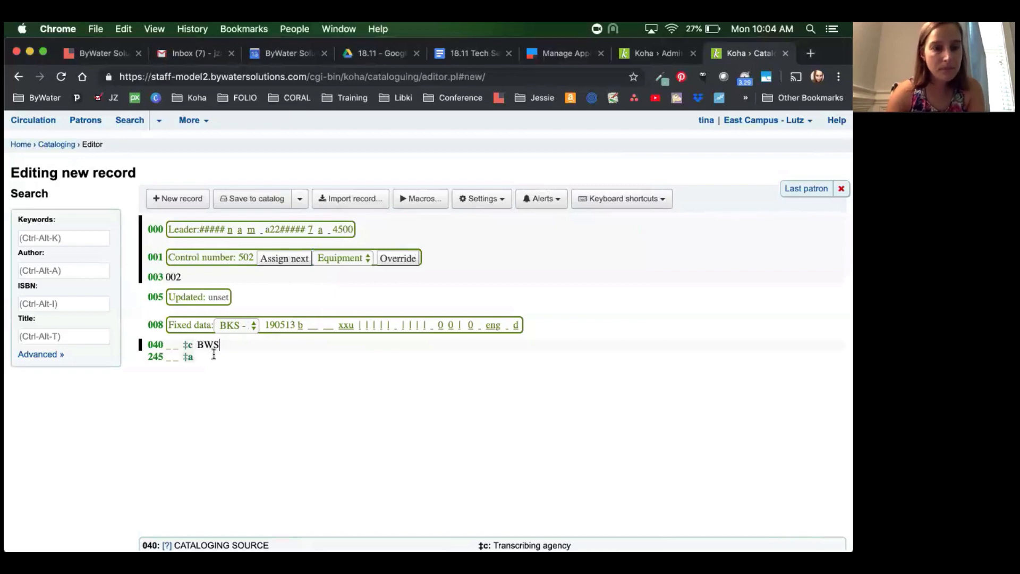
{"action": "key", "text": "Tab"}
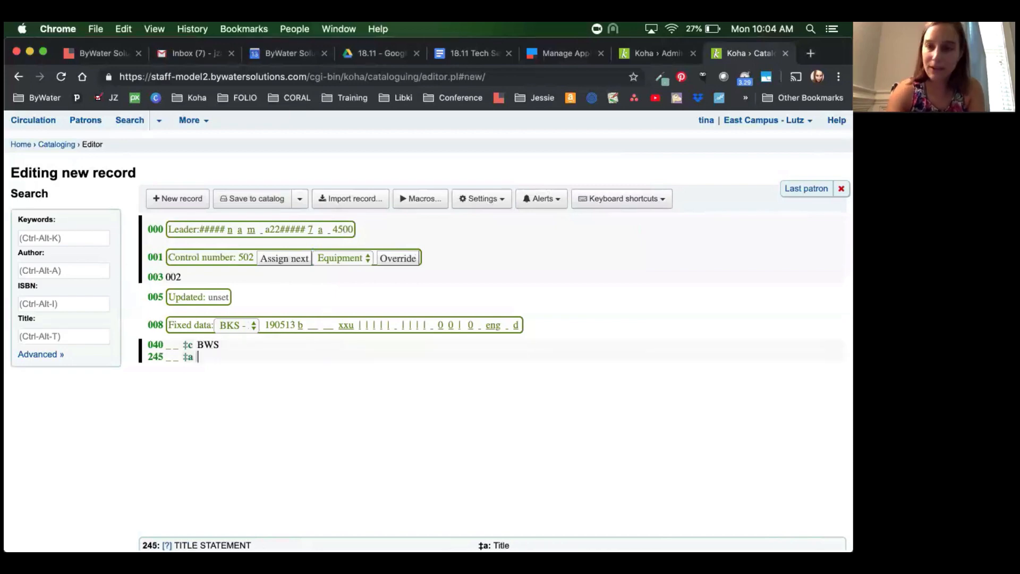
{"action": "type", "text": "Video T"}
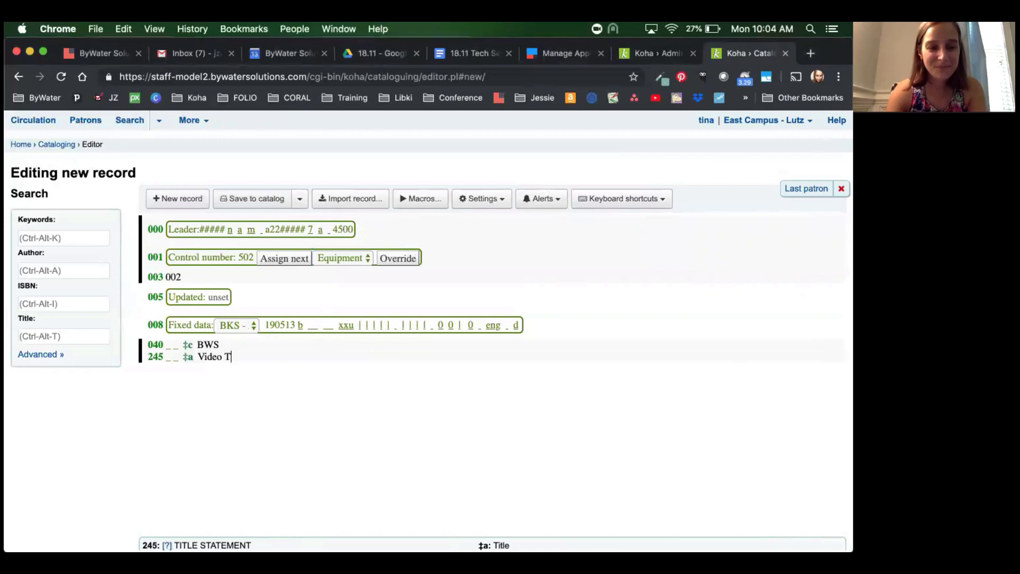
{"action": "type", "text": "ime for Kell"}
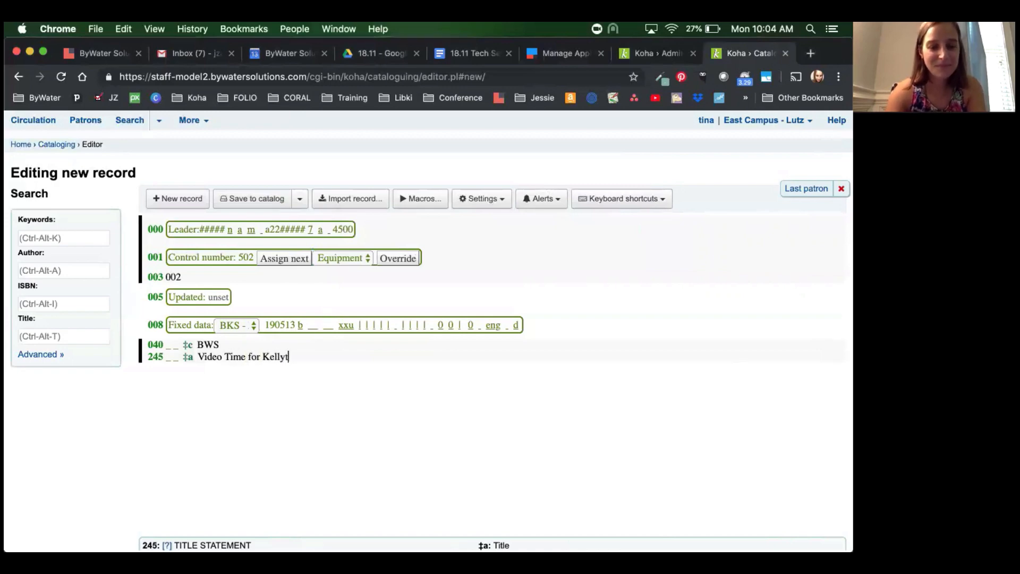
{"action": "type", "text": "y and Jessie"}
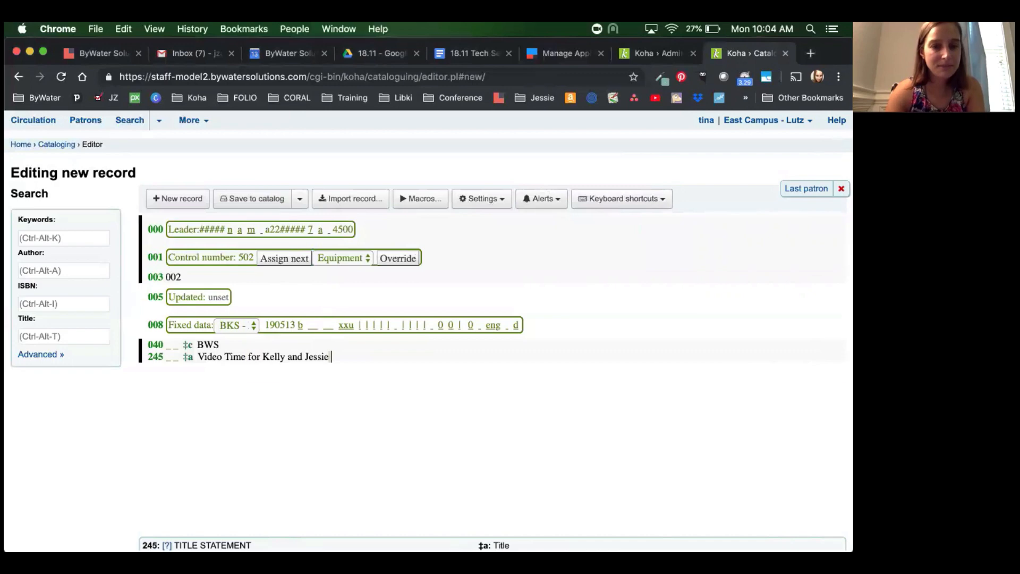
Add a 942 field below the title with ‡c item type DVD, and save the record to the catalog.
{"action": "key", "text": "Return"}
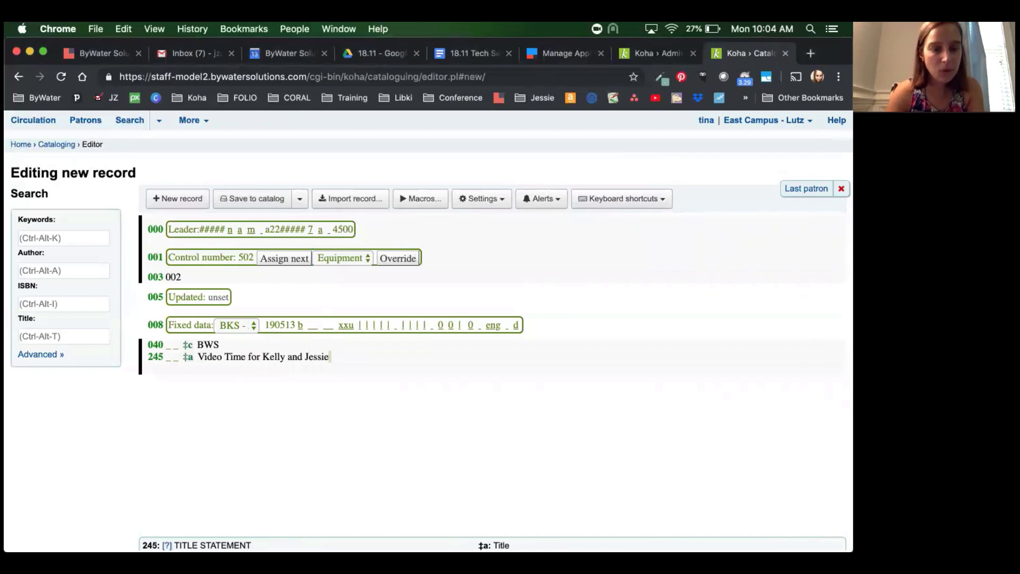
{"action": "type", "text": "942"}
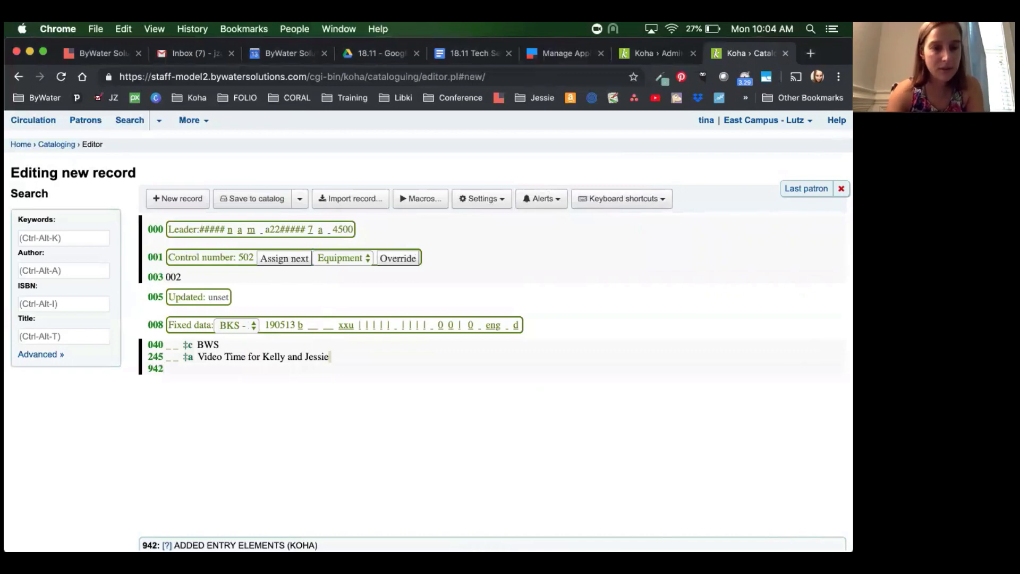
{"action": "type", "text": " _ _"}
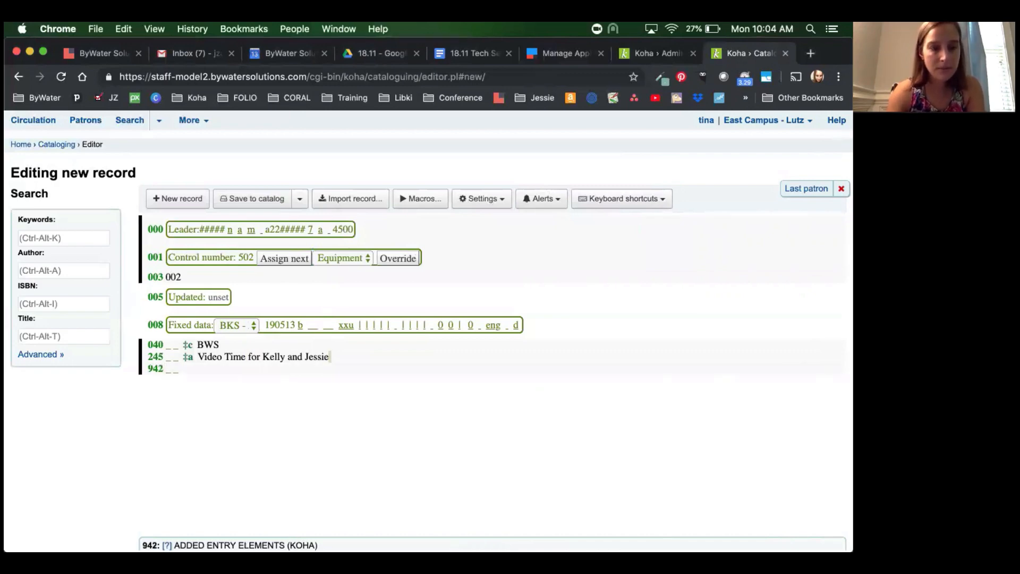
{"action": "type", "text": "$"}
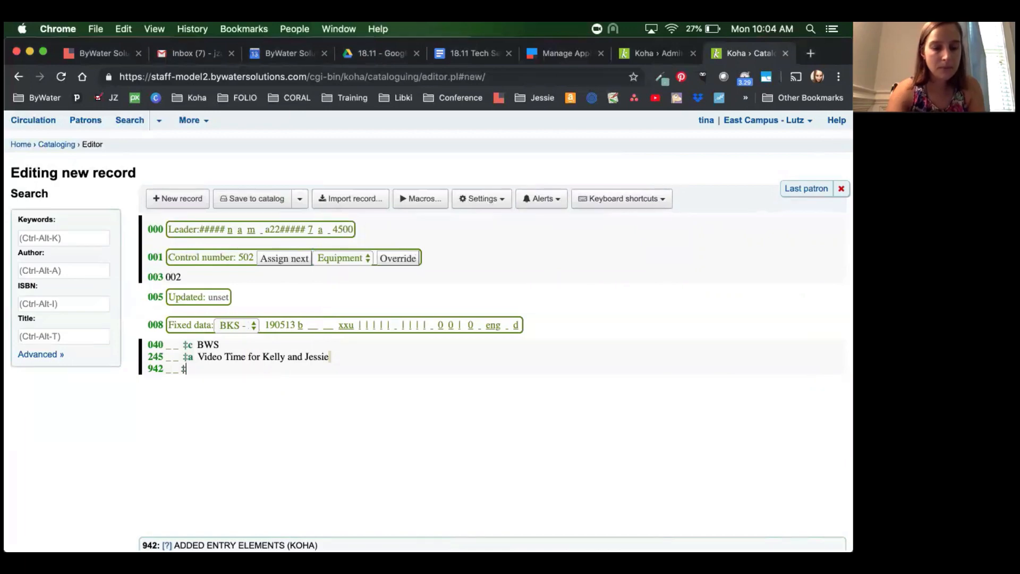
{"action": "type", "text": "d"}
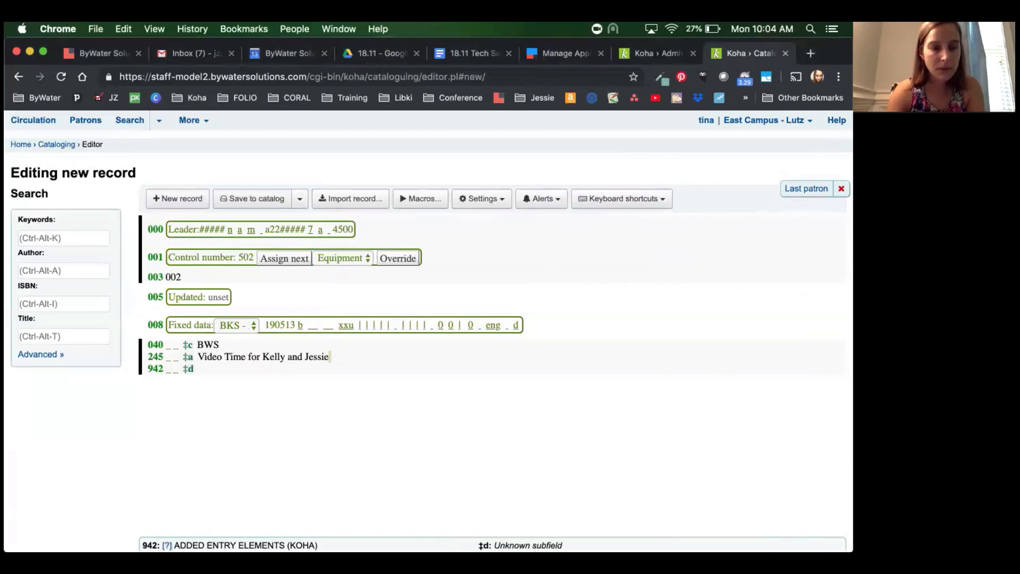
{"action": "key", "text": "BackSpace"}
{"action": "type", "text": "c"}
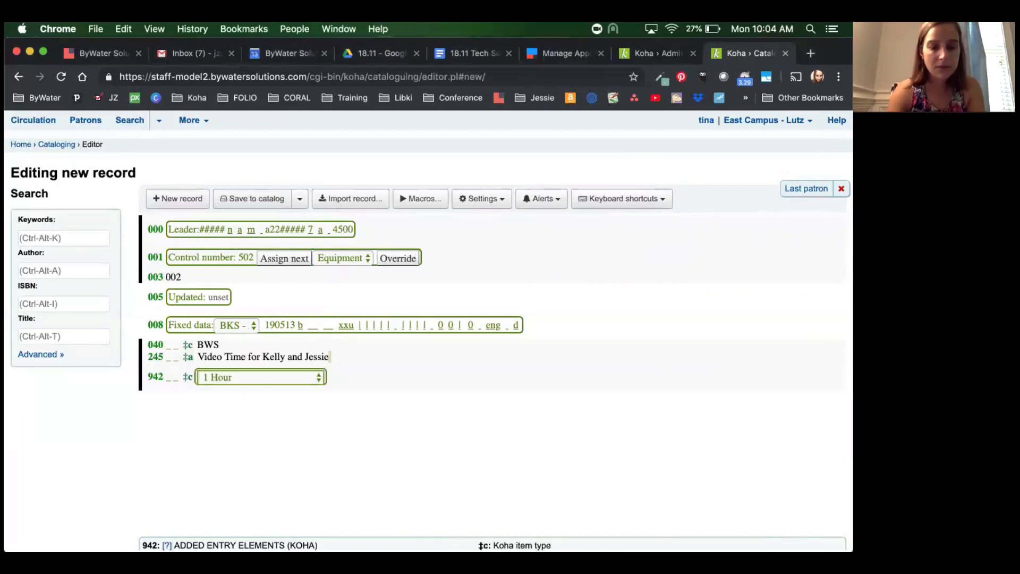
{"action": "left_click", "coordinate": [204, 379]}
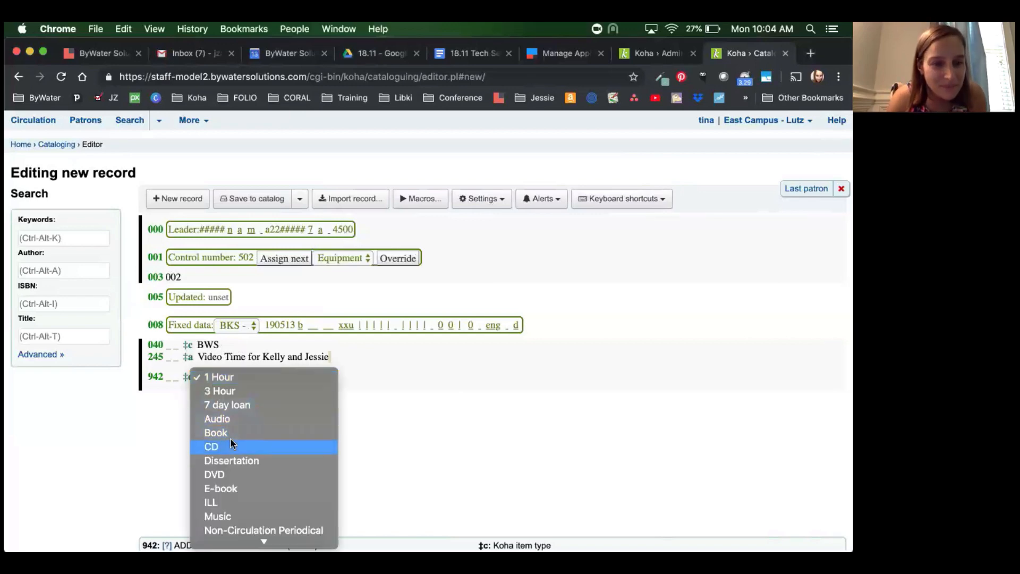
{"action": "left_click", "coordinate": [230, 476]}
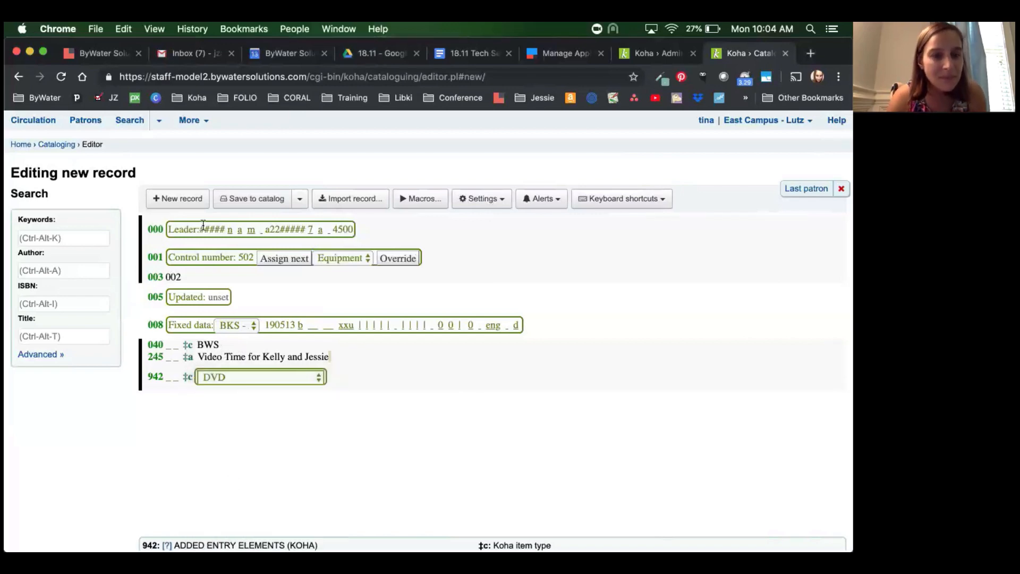
{"action": "left_click", "coordinate": [255, 205]}
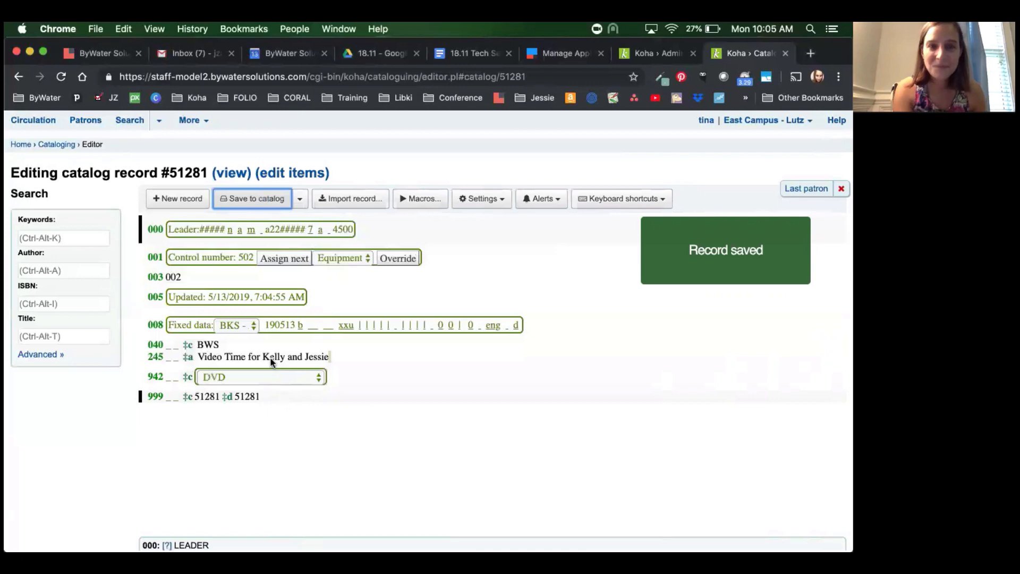
Reopen the saved record for editing from its catalog detail page and switch it to the basic editor.
{"action": "left_click", "coordinate": [224, 172]}
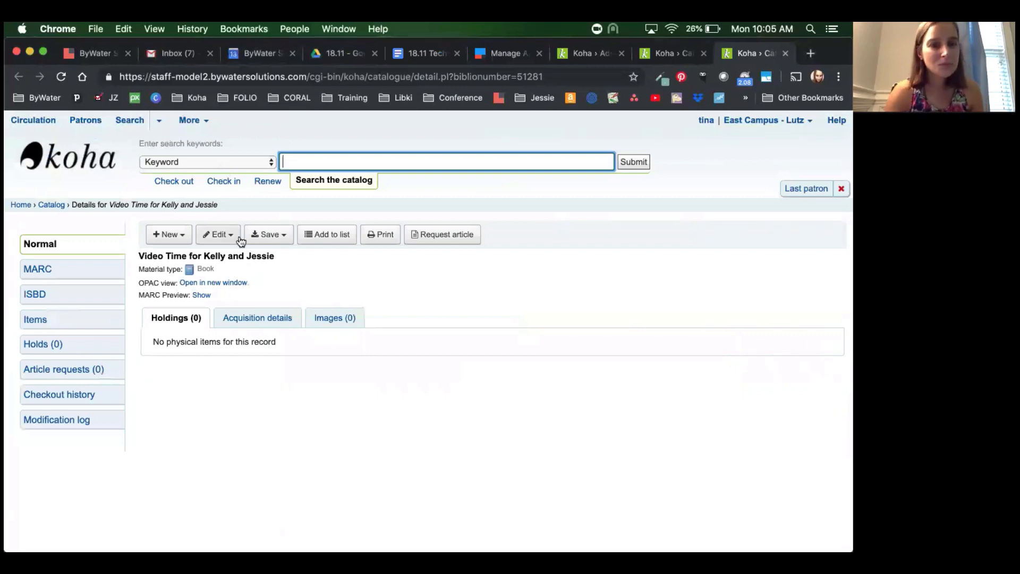
{"action": "left_click", "coordinate": [218, 234]}
{"action": "left_click", "coordinate": [227, 256]}
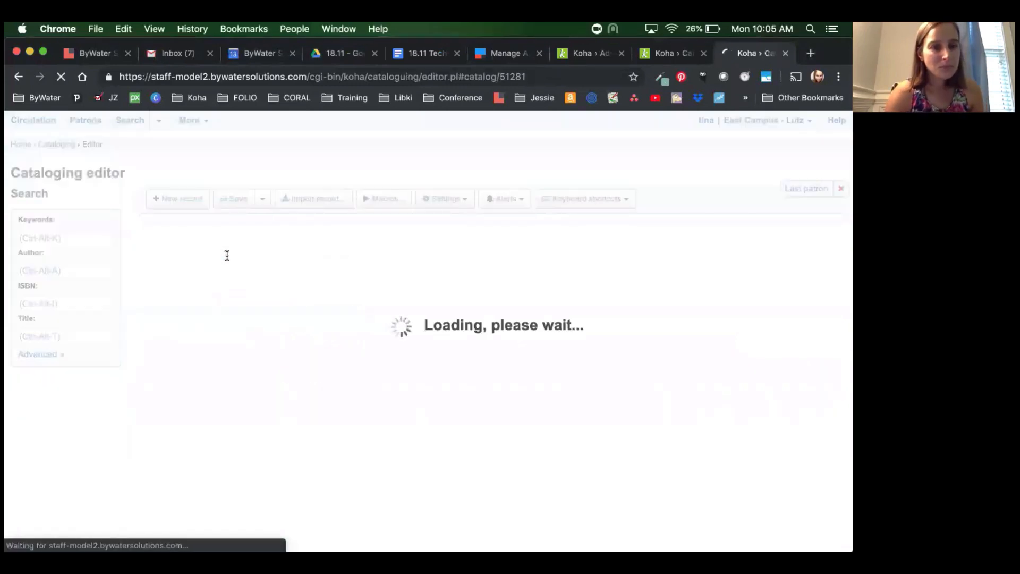
{"action": "left_click", "coordinate": [468, 207]}
{"action": "left_click", "coordinate": [471, 222]}
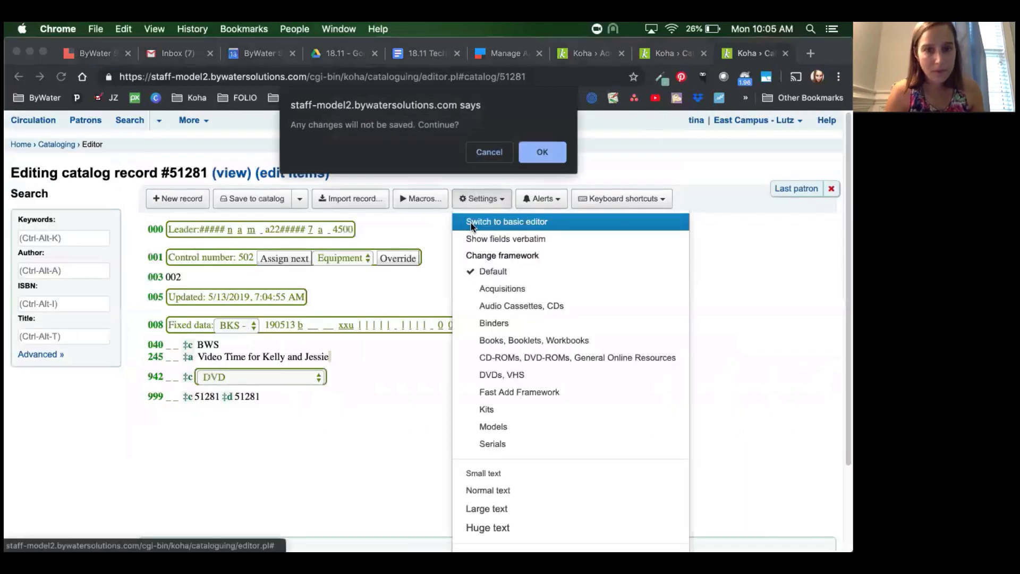
{"action": "left_click", "coordinate": [552, 151]}
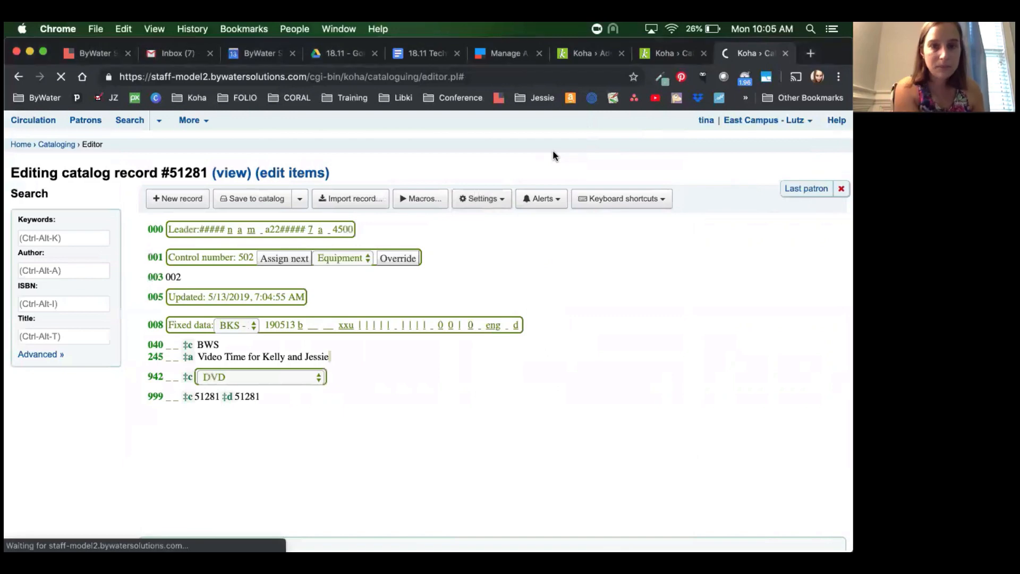